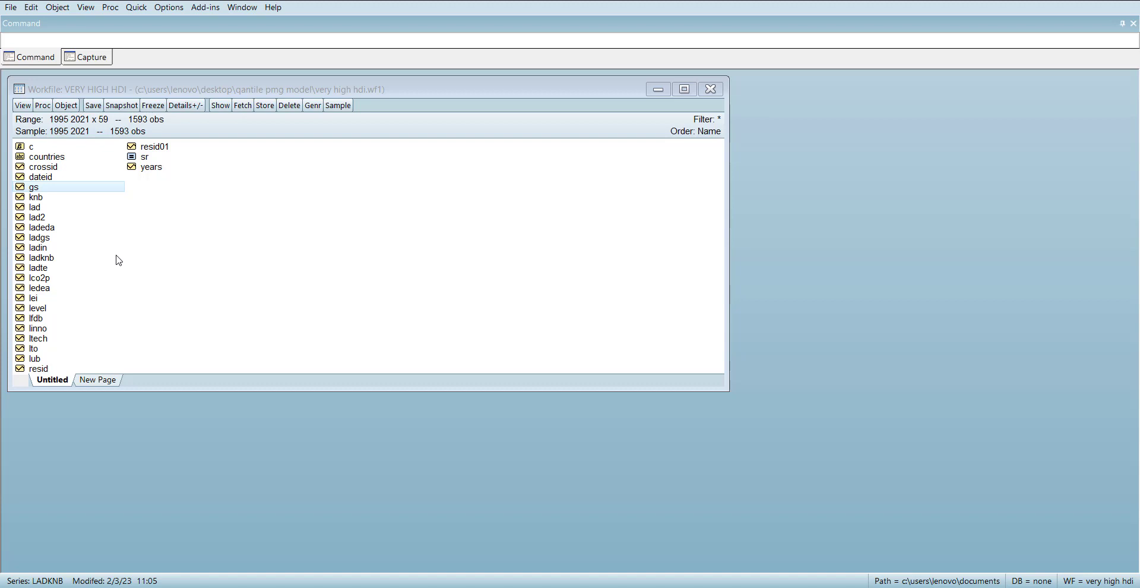
Step: Select the LAD series in the VERY HIGH HDI workfile's object list
left_click(65, 207)
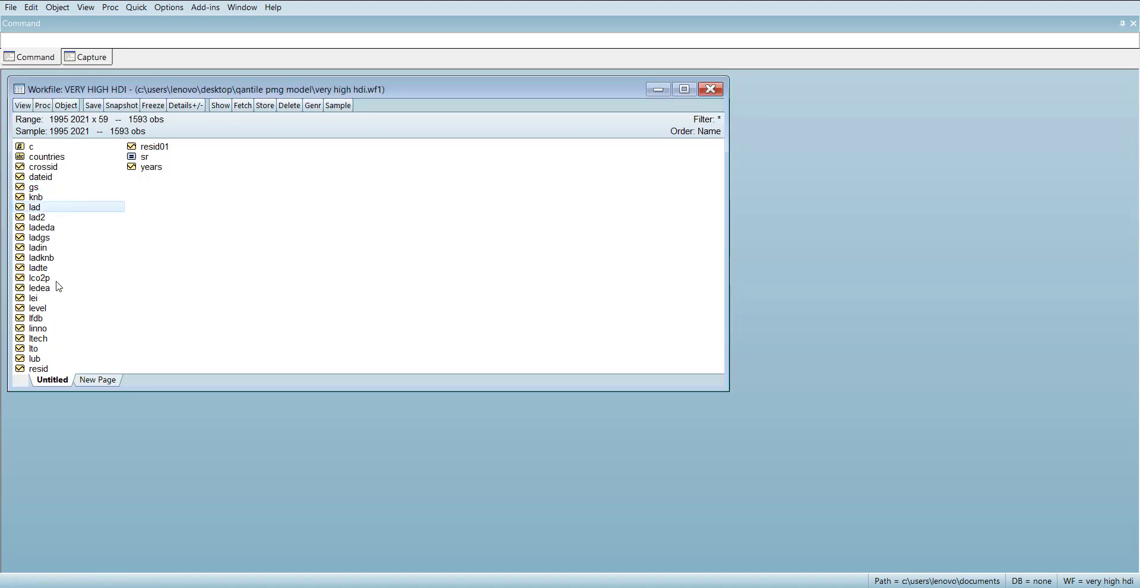
left_click(38, 207)
Step: Open the LAD series spreadsheet and move its window to the right
double_click(35, 209)
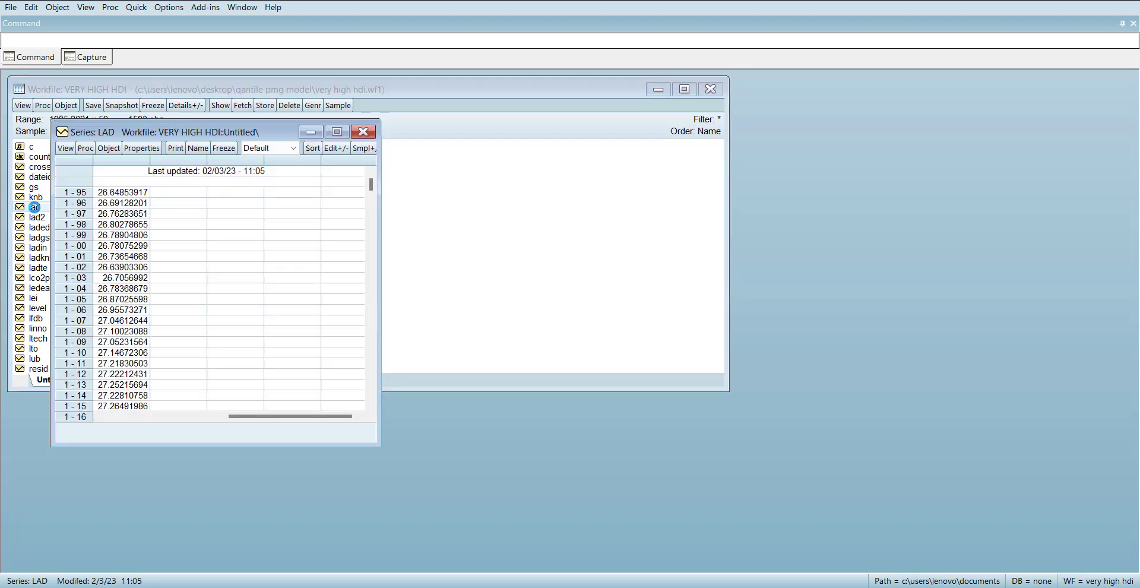
left_click_drag(217, 138, 593, 97)
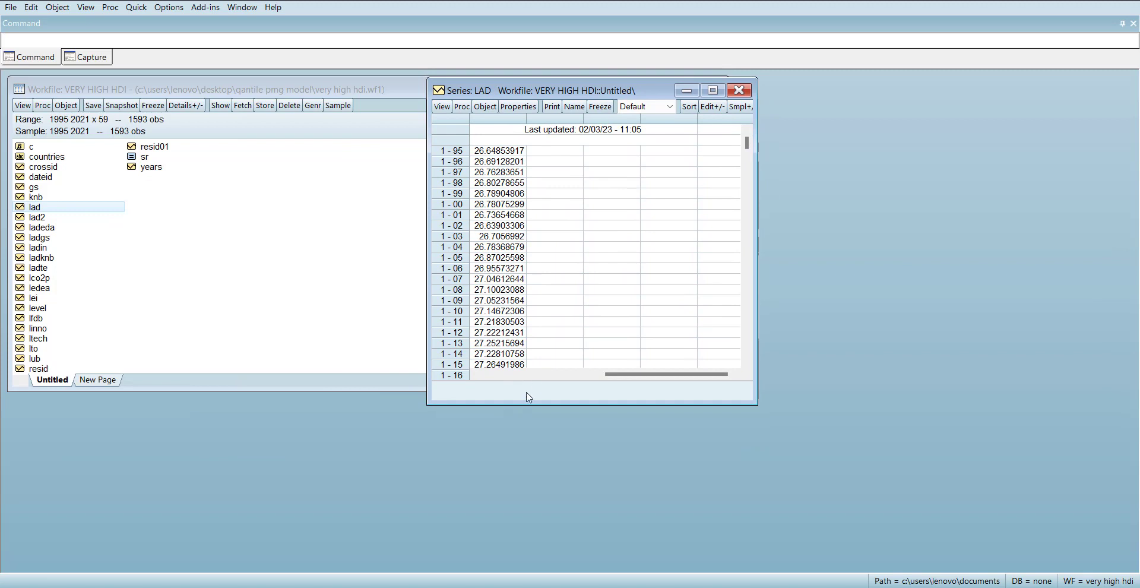
left_click(442, 107)
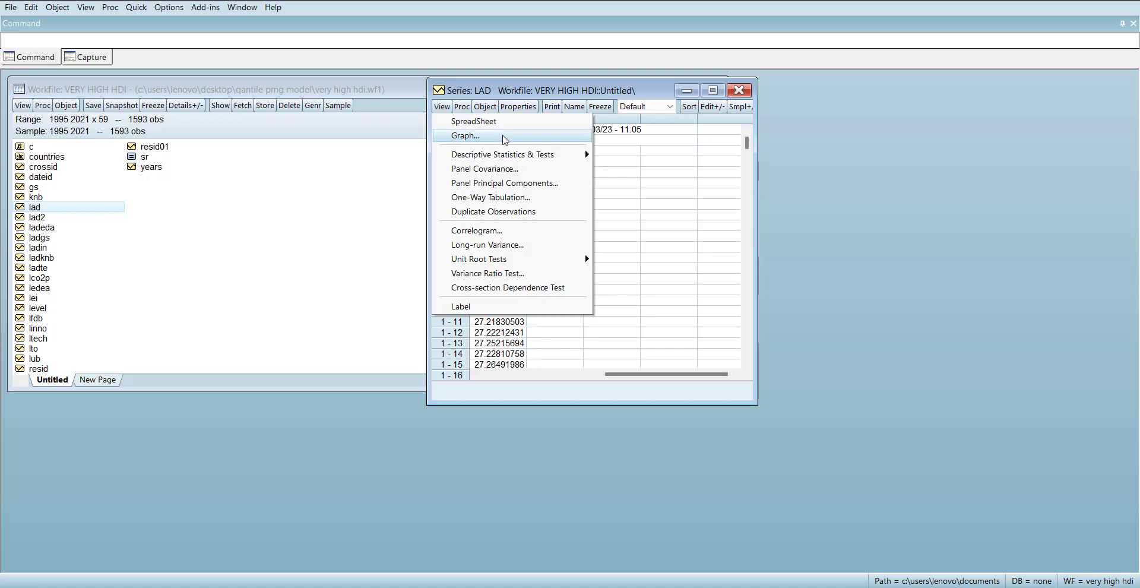
Step: Graph LAD as a basic line plot with stacked cross sections and no axis borders
left_click(500, 136)
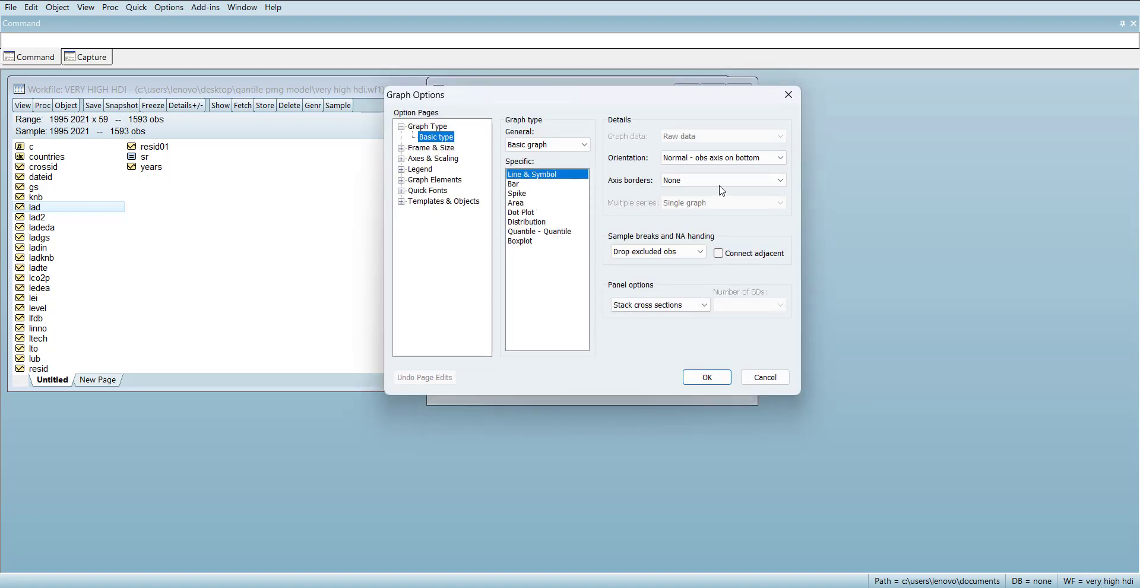
left_click(684, 307)
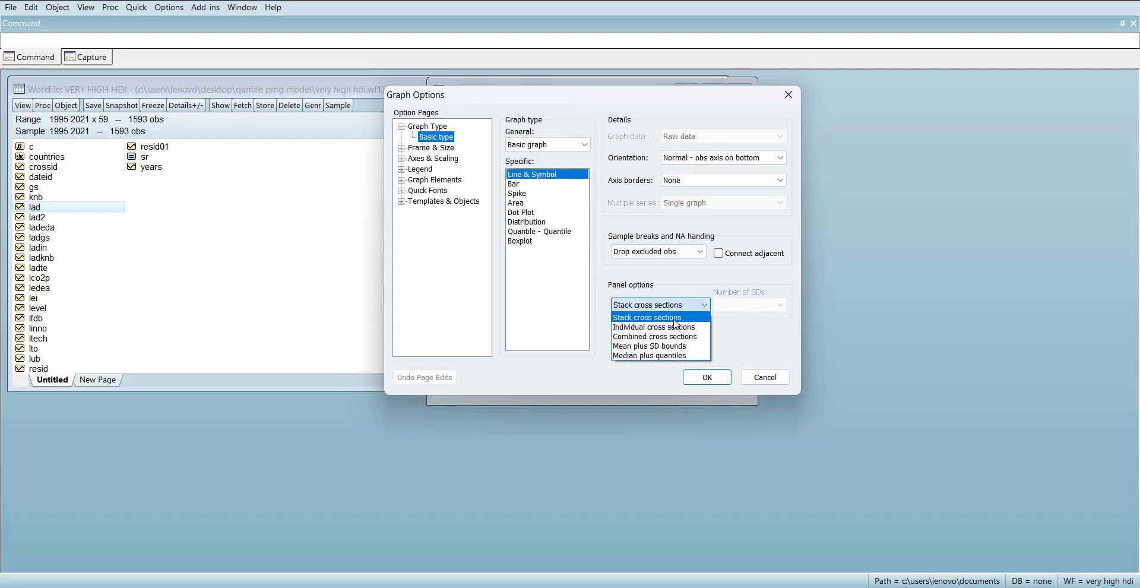
left_click(676, 285)
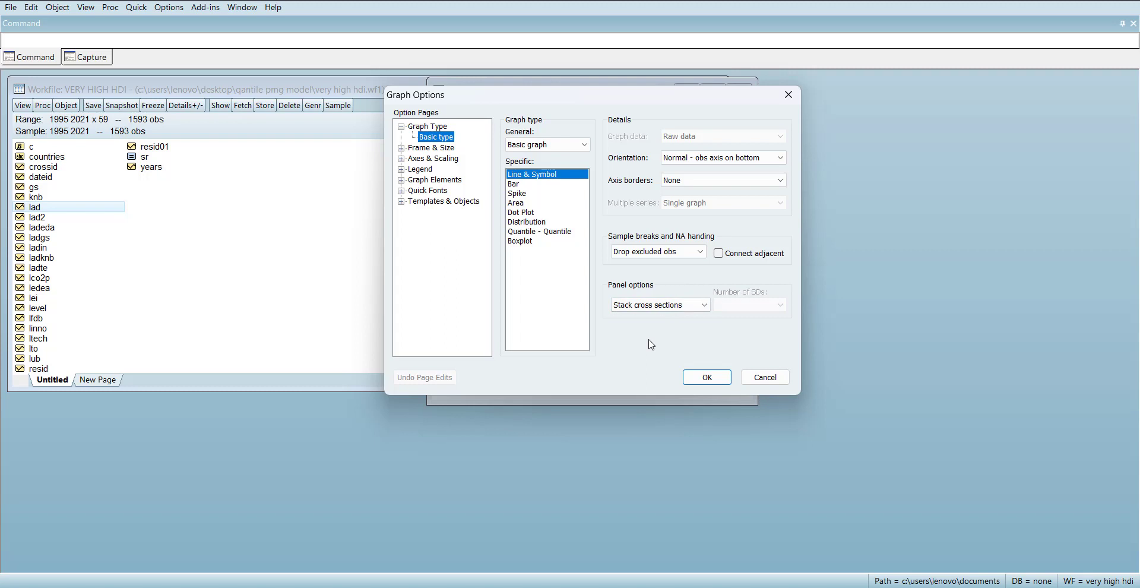
left_click(704, 182)
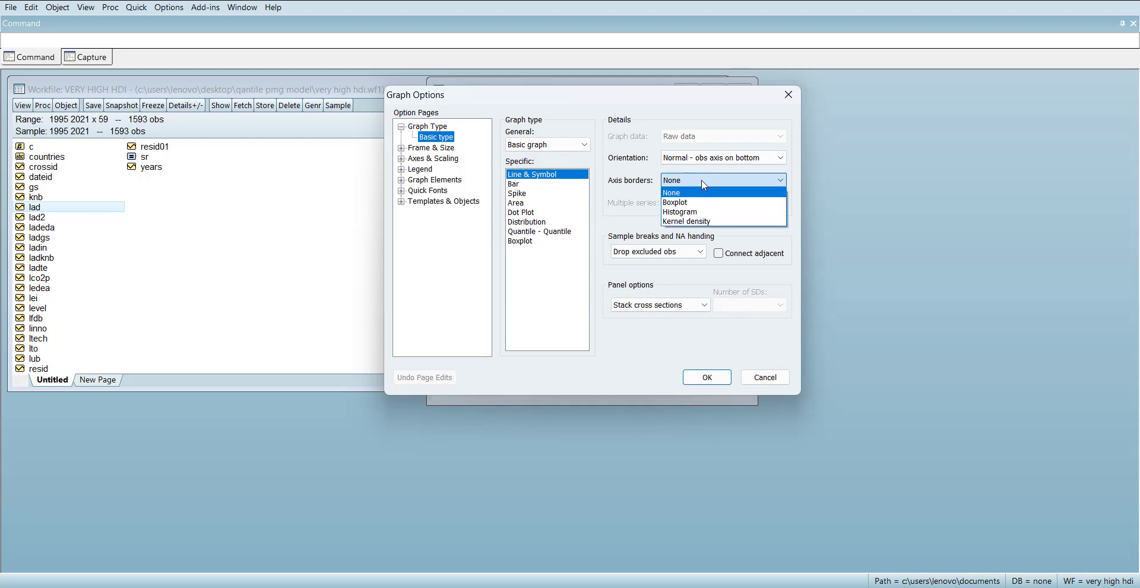
left_click(704, 184)
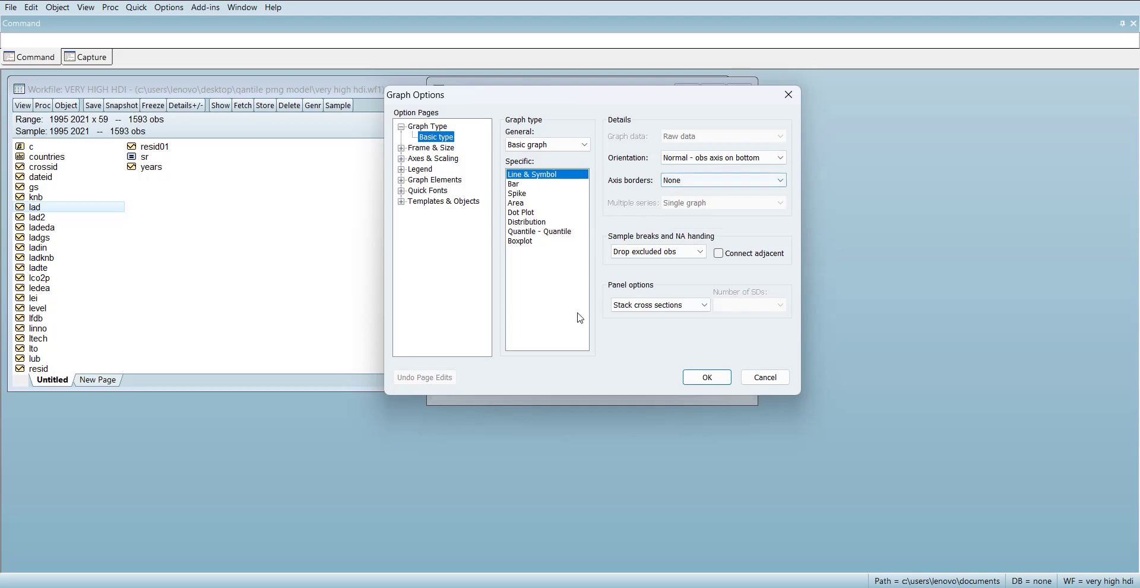
left_click(707, 378)
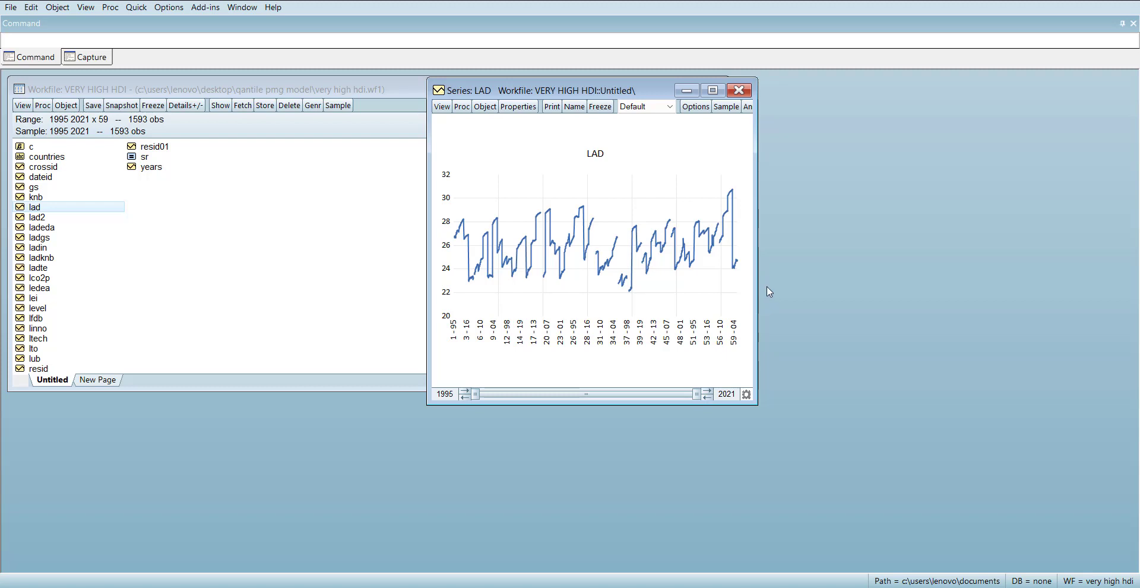
Step: Widen the LAD graph window and bring back the graph settings
left_click_drag(754, 286, 1013, 269)
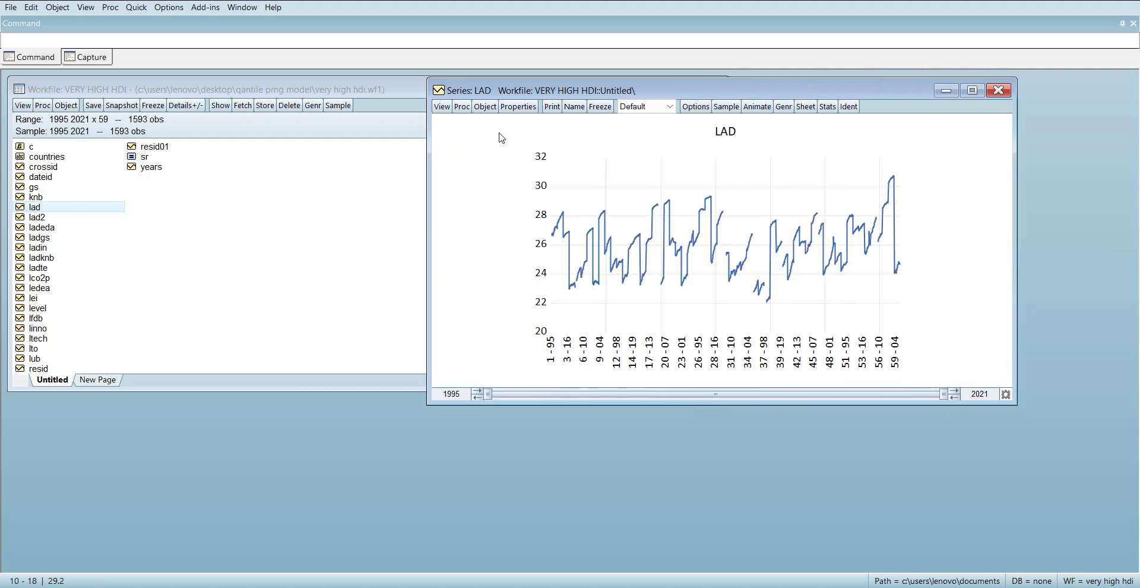
left_click(442, 106)
left_click(466, 135)
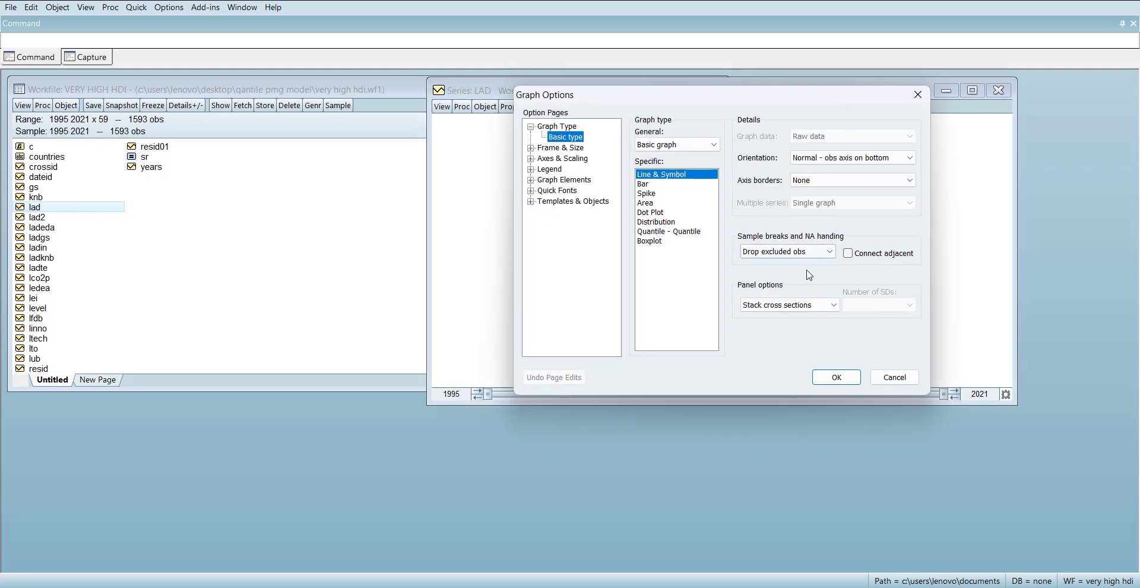
Step: Switch the LAD graph to individual cross sections and enlarge the window
left_click(815, 305)
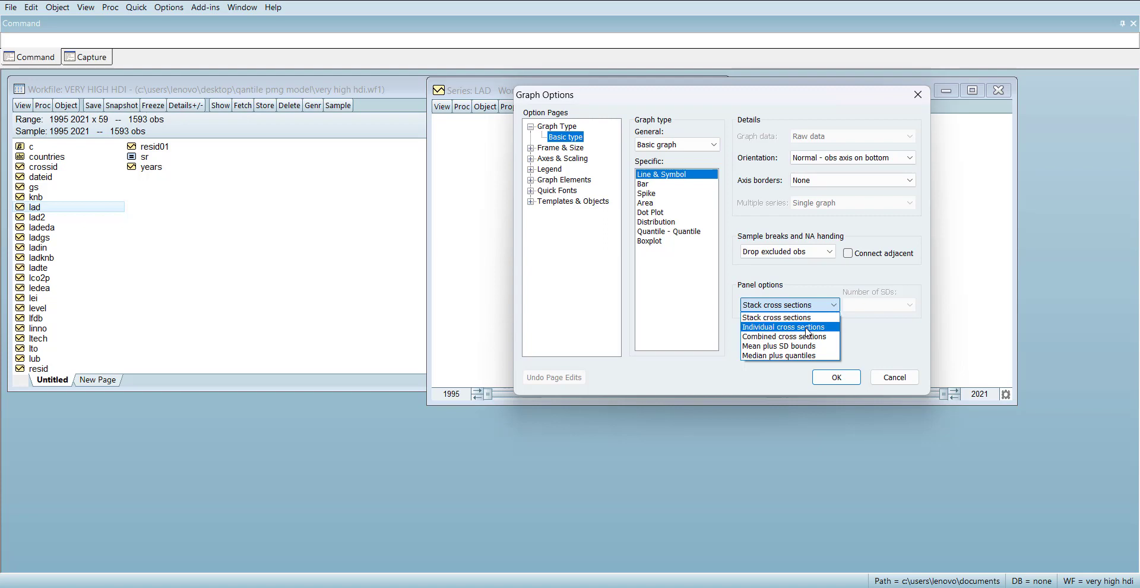
left_click(809, 330)
left_click(836, 377)
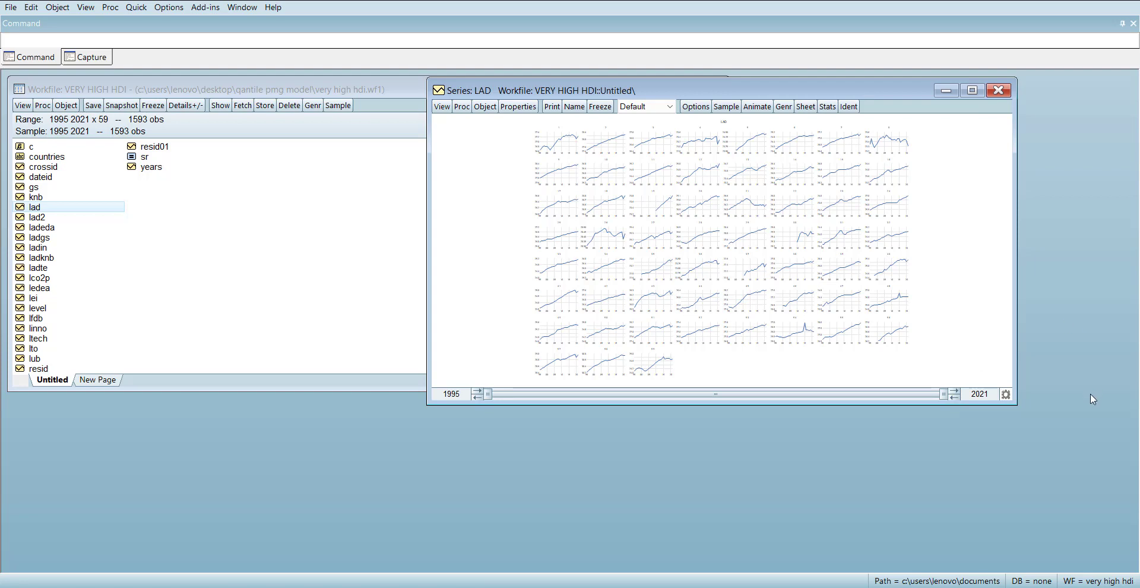
left_click_drag(1012, 402, 1070, 510)
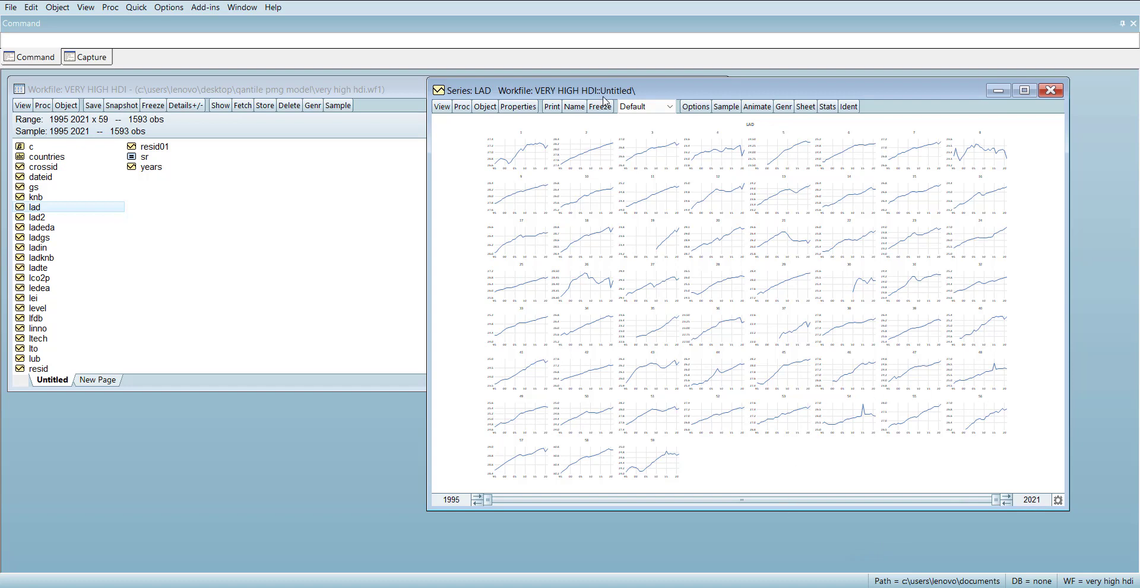
left_click(441, 106)
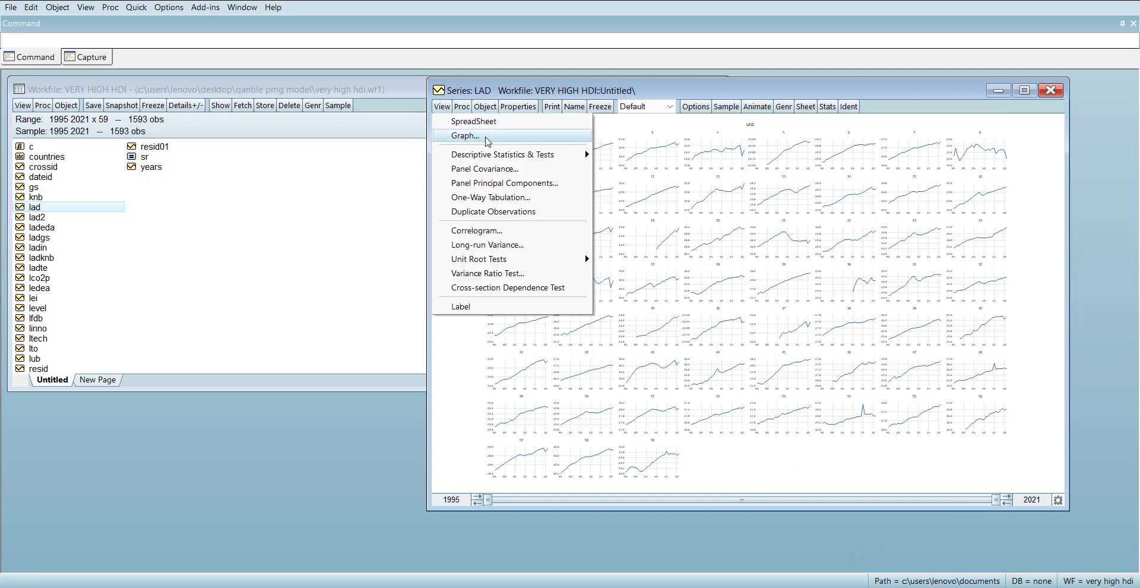
Step: Set the LAD graph's panel option to Combined cross sections
left_click(488, 136)
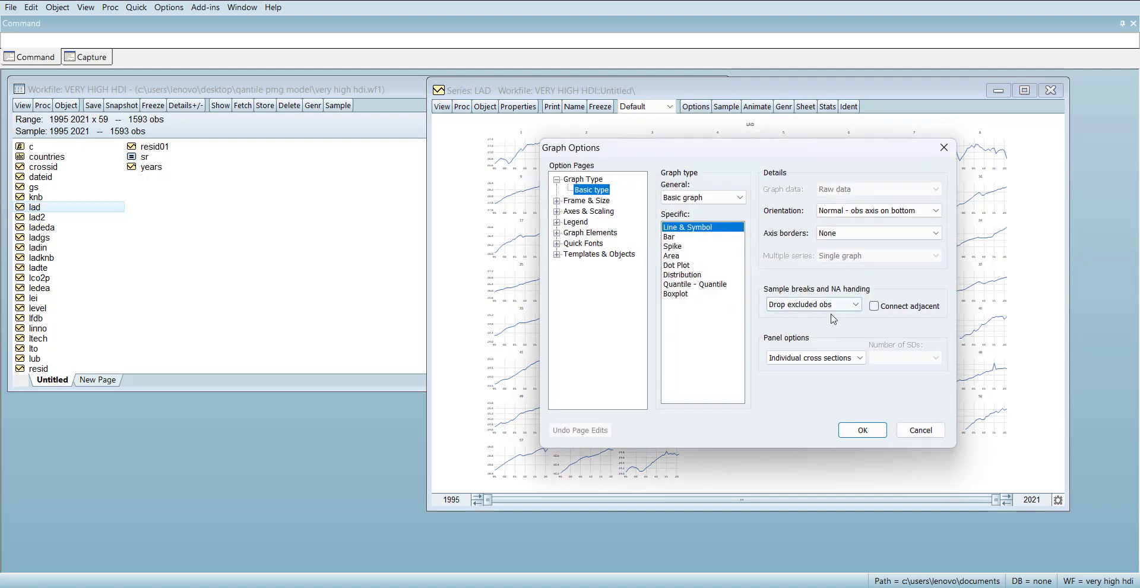
left_click(821, 358)
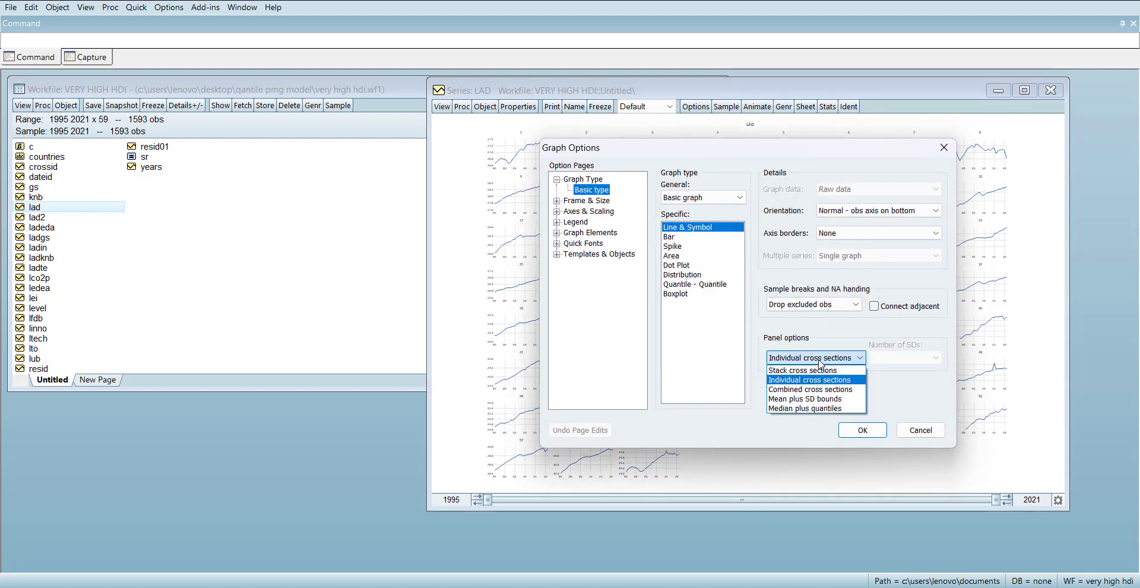
left_click(827, 389)
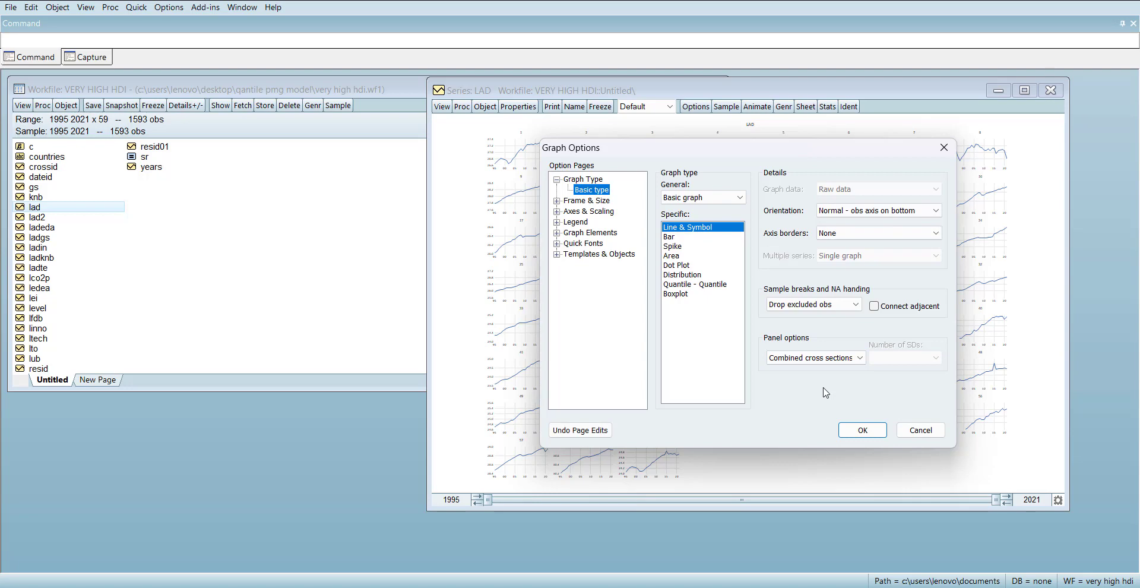
left_click(862, 431)
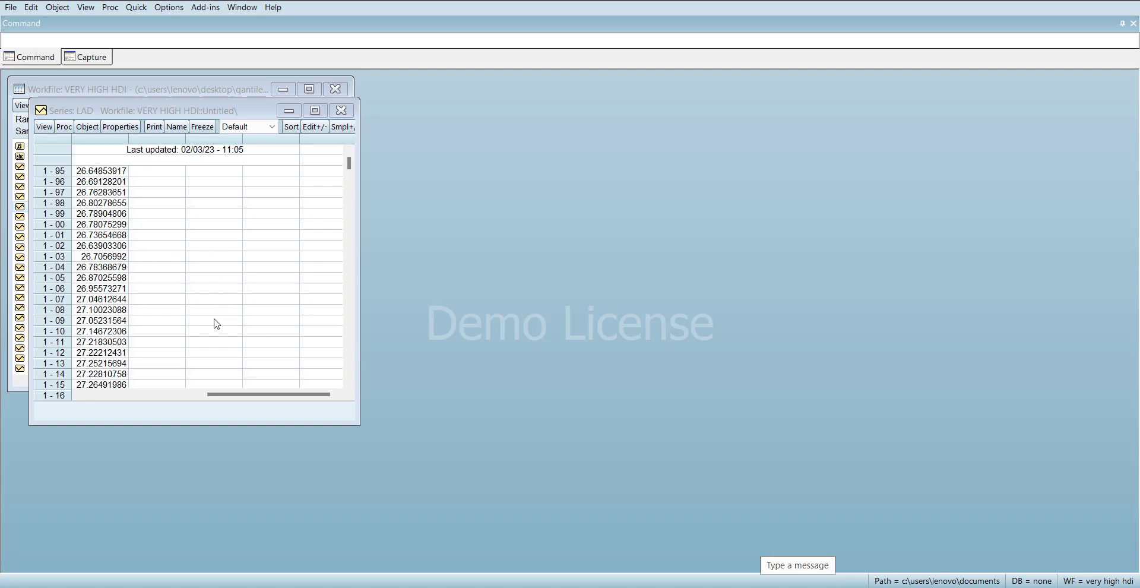
Step: Plot LAD as its cross-section mean using the Mean plus SD bounds panel option
left_click(44, 126)
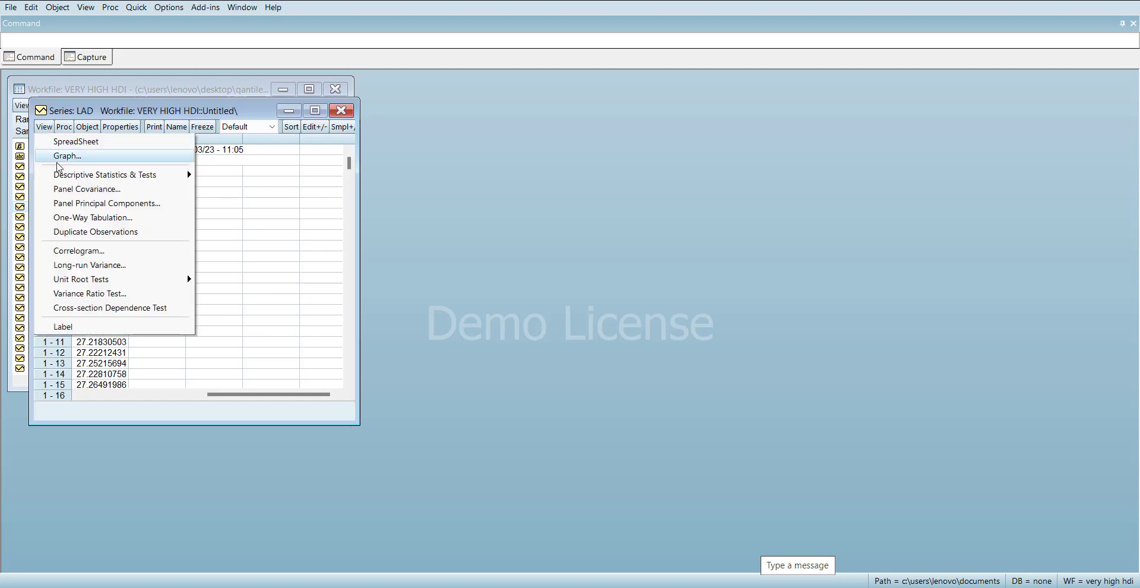
left_click(58, 160)
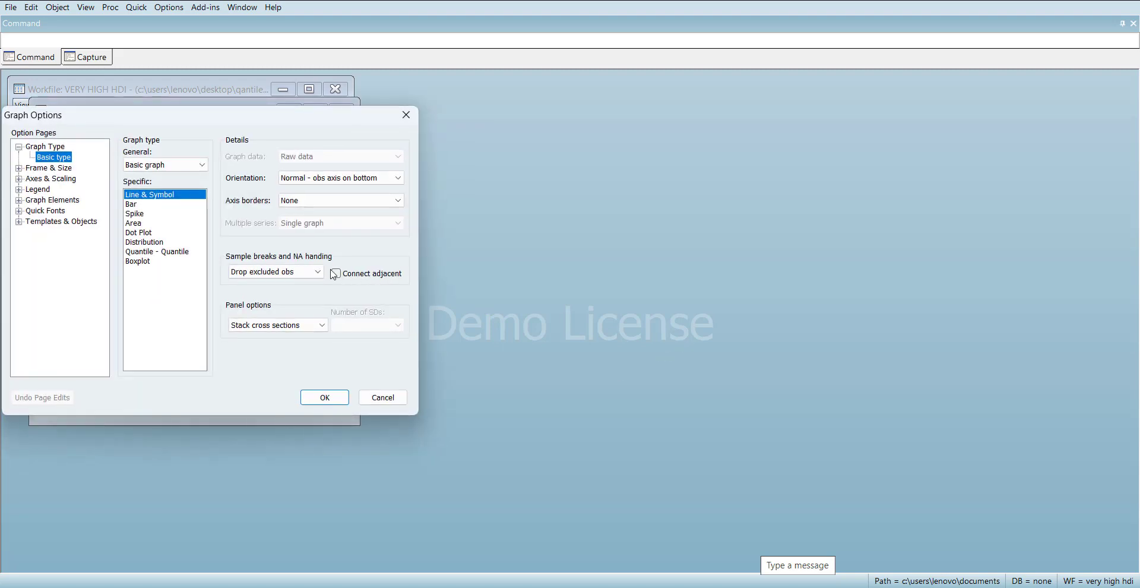
left_click(296, 325)
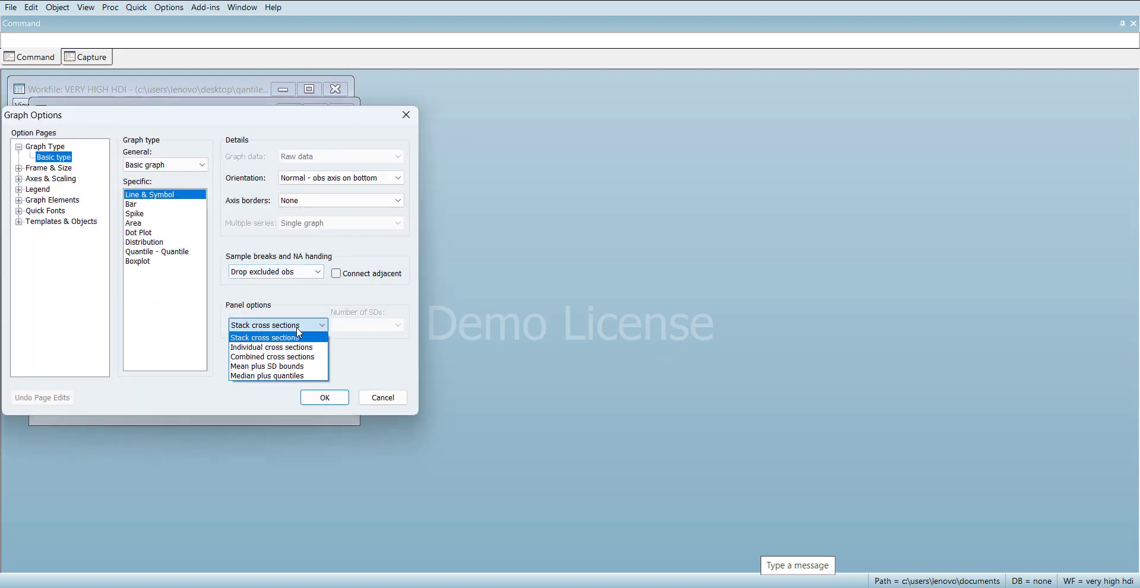
left_click(291, 367)
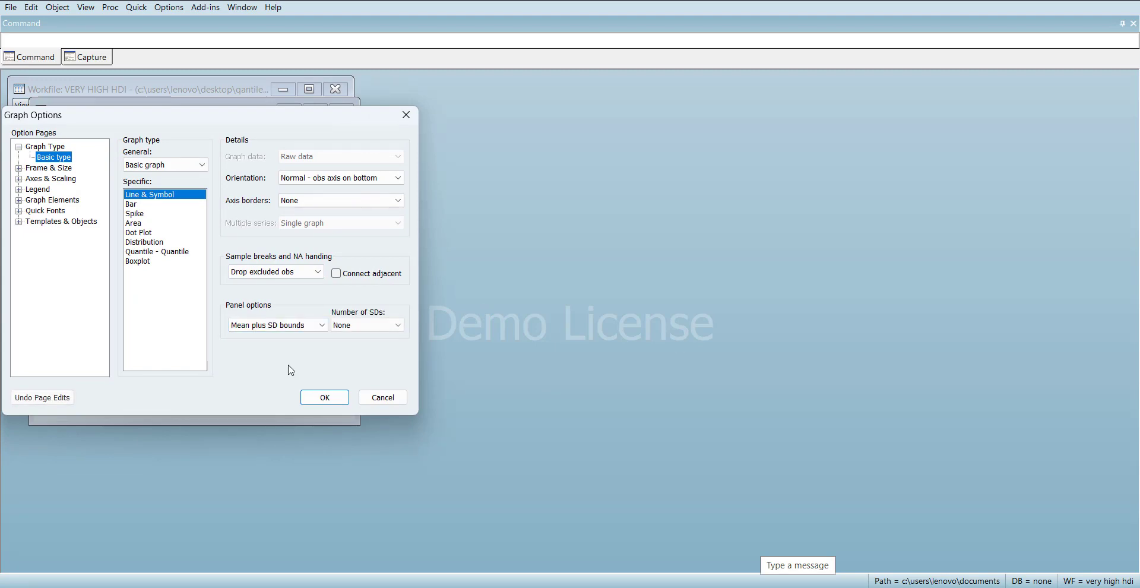
left_click(325, 397)
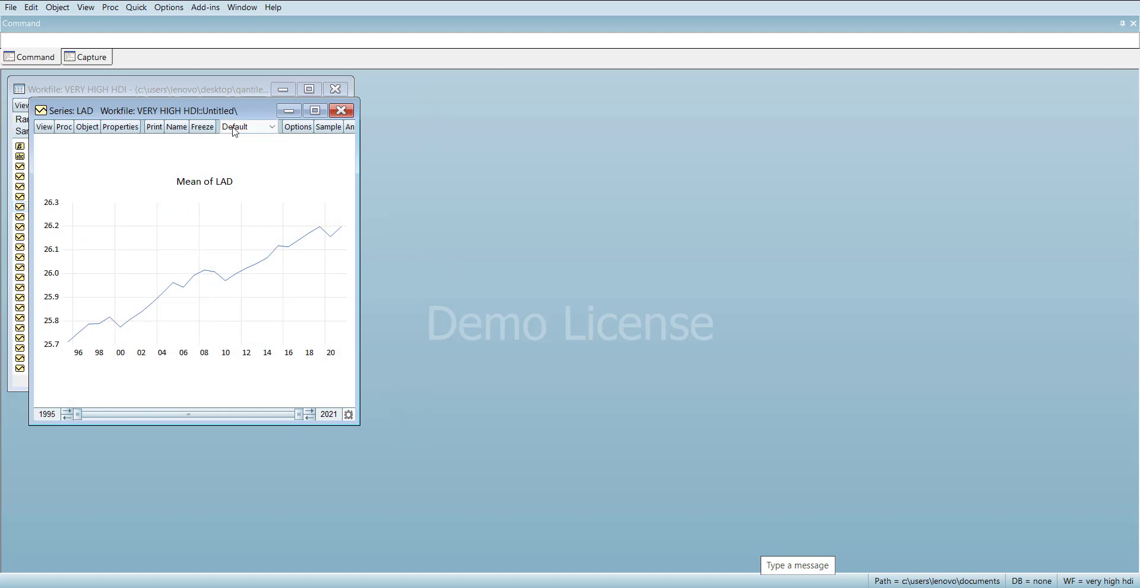
Step: Move the LAD window aside to reveal the object list and reopen Graph Options
left_click_drag(212, 116, 564, 117)
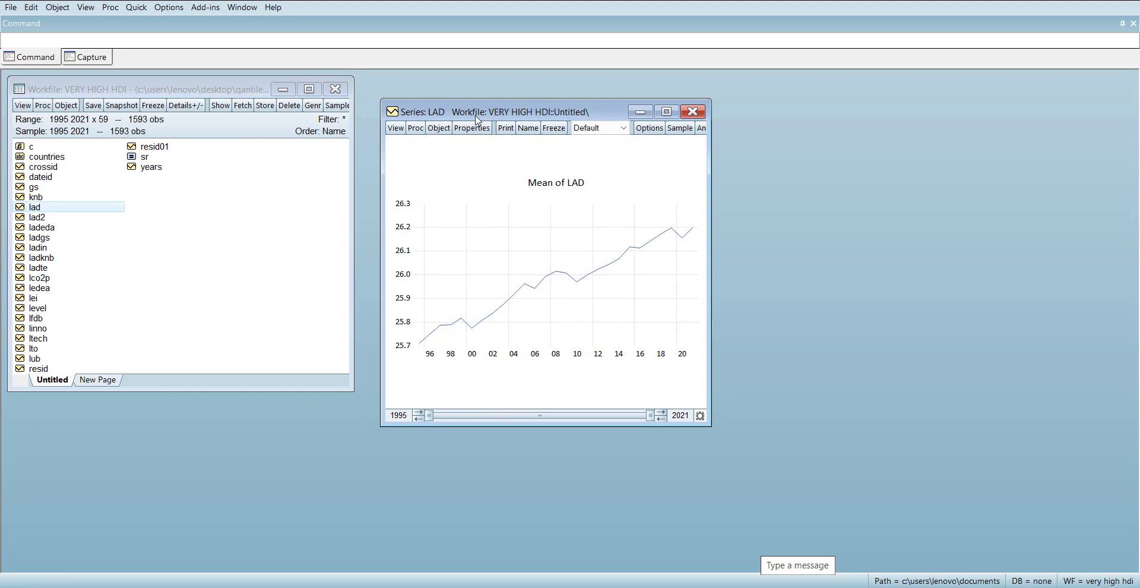
left_click(396, 130)
left_click(470, 161)
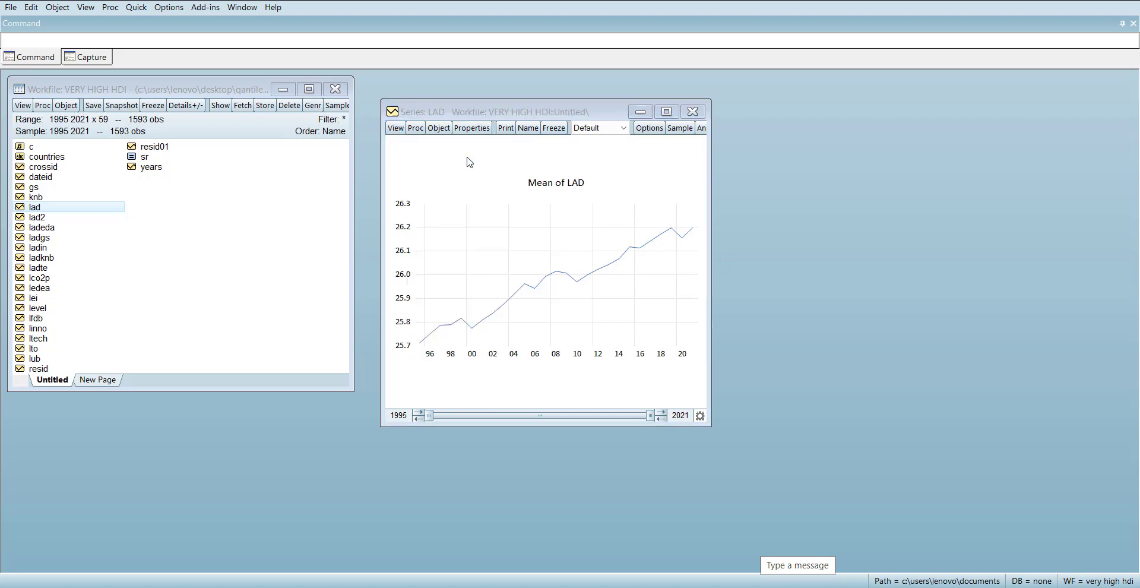
Step: Add 1 Std.Dev. bounds around the LAD mean and enlarge the graph window
left_click(692, 328)
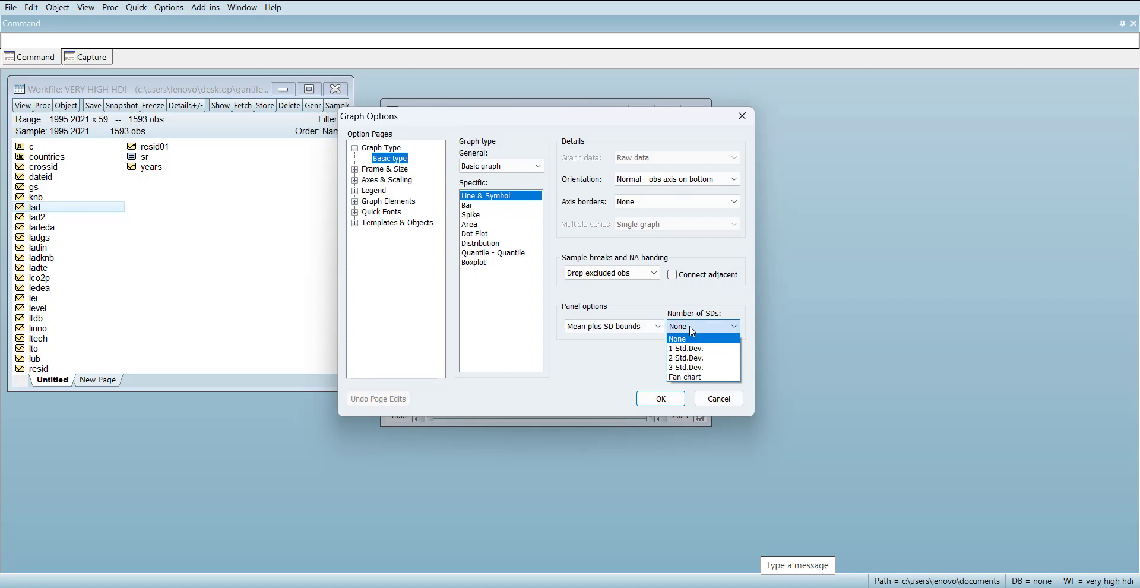
left_click(688, 349)
left_click(665, 399)
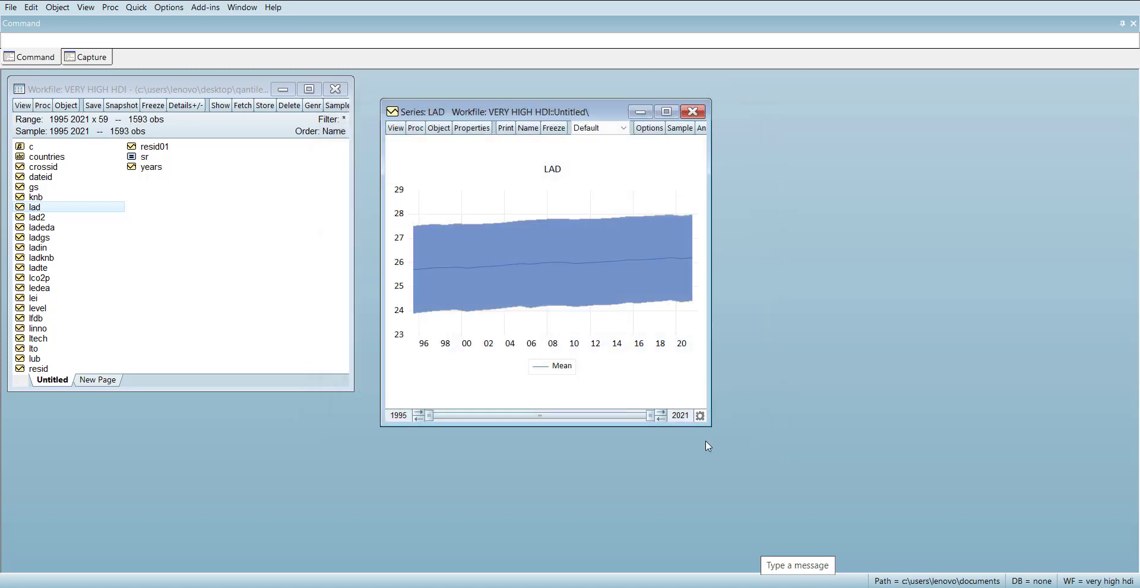
left_click_drag(712, 425, 930, 494)
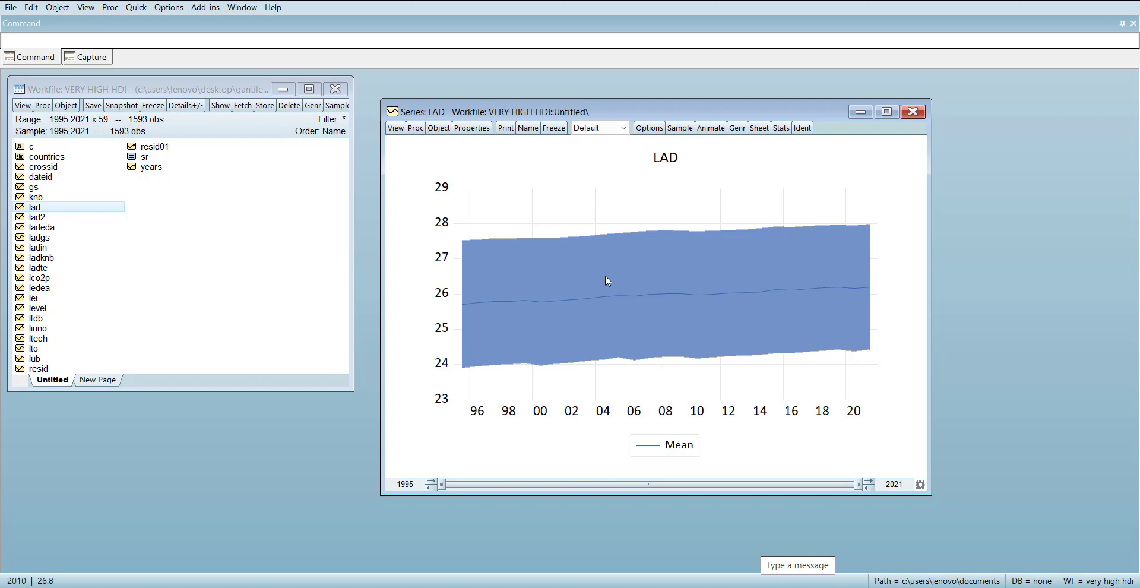
Step: Reopen the graph settings and set Number of SDs to None
left_click(395, 128)
left_click(472, 158)
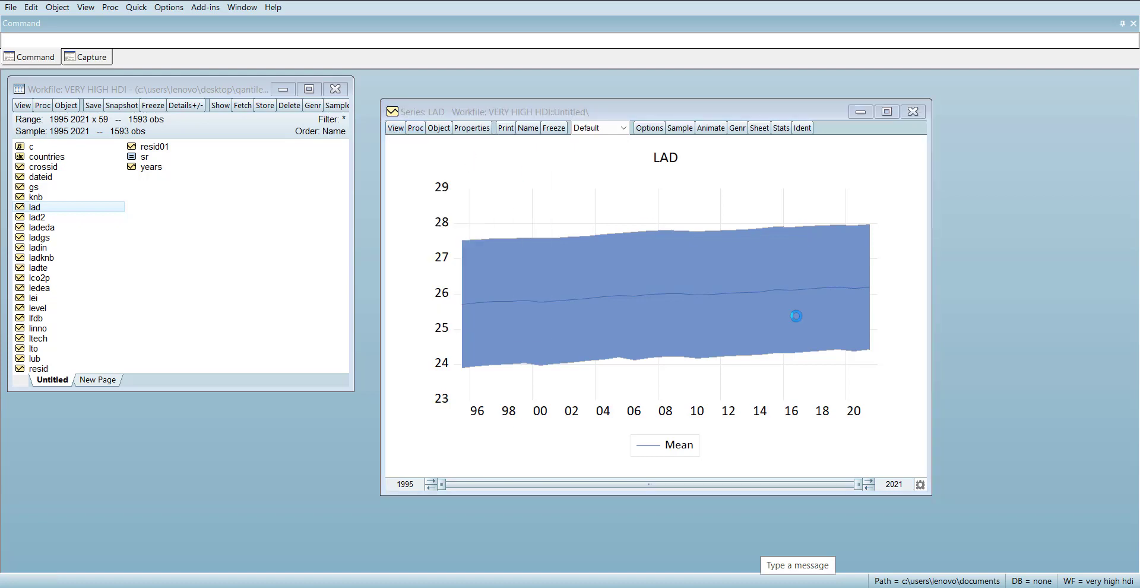
left_click(722, 361)
left_click(722, 360)
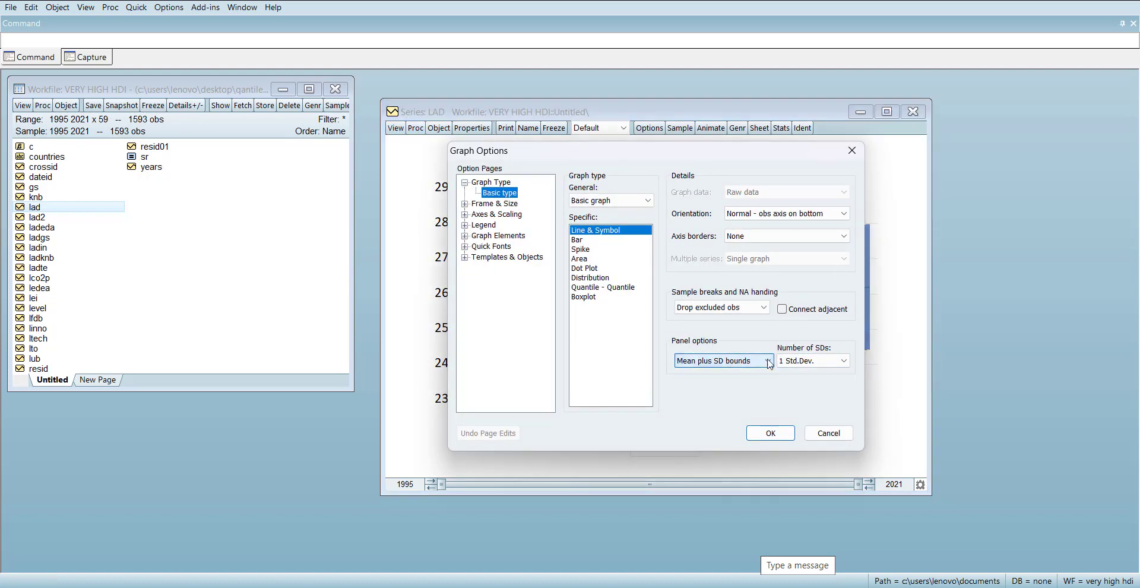
left_click(793, 361)
left_click(790, 373)
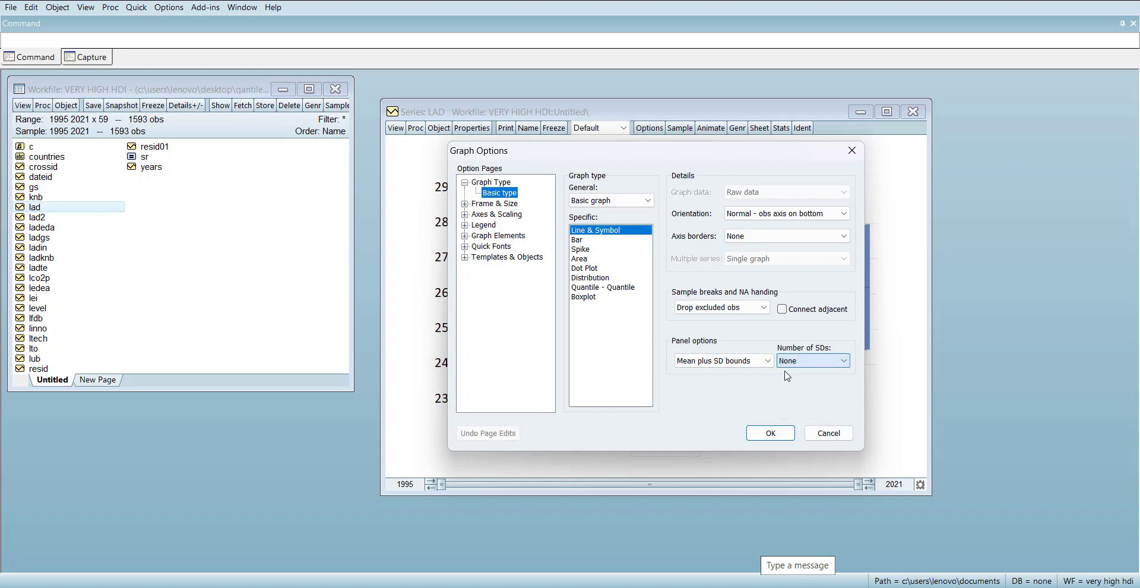
Step: Change the panel option to Median plus quantiles, giving the Median of LAD graph
left_click(735, 361)
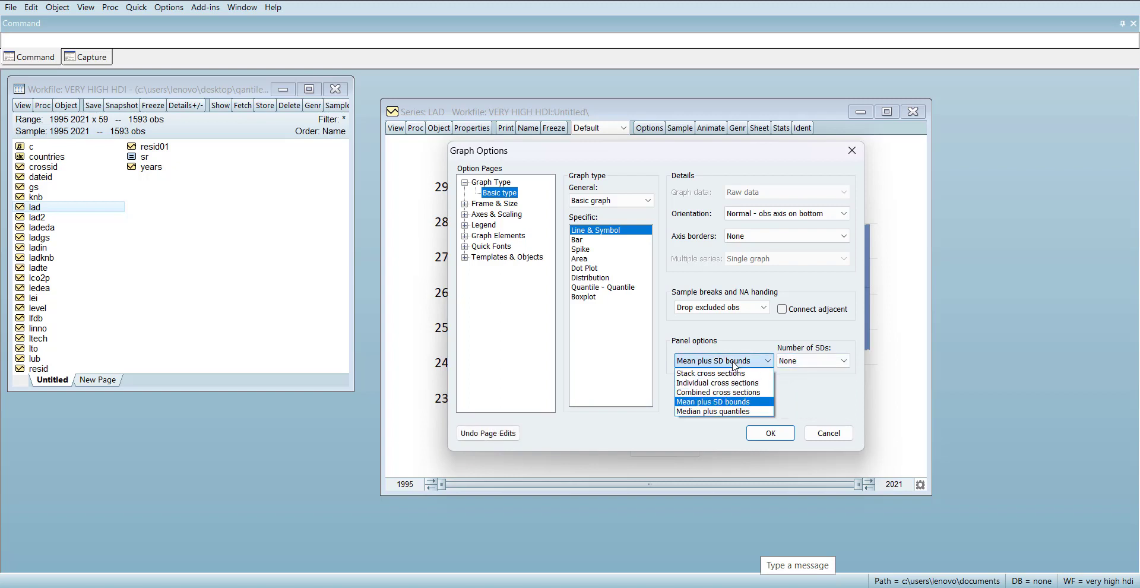
left_click(721, 411)
left_click(771, 433)
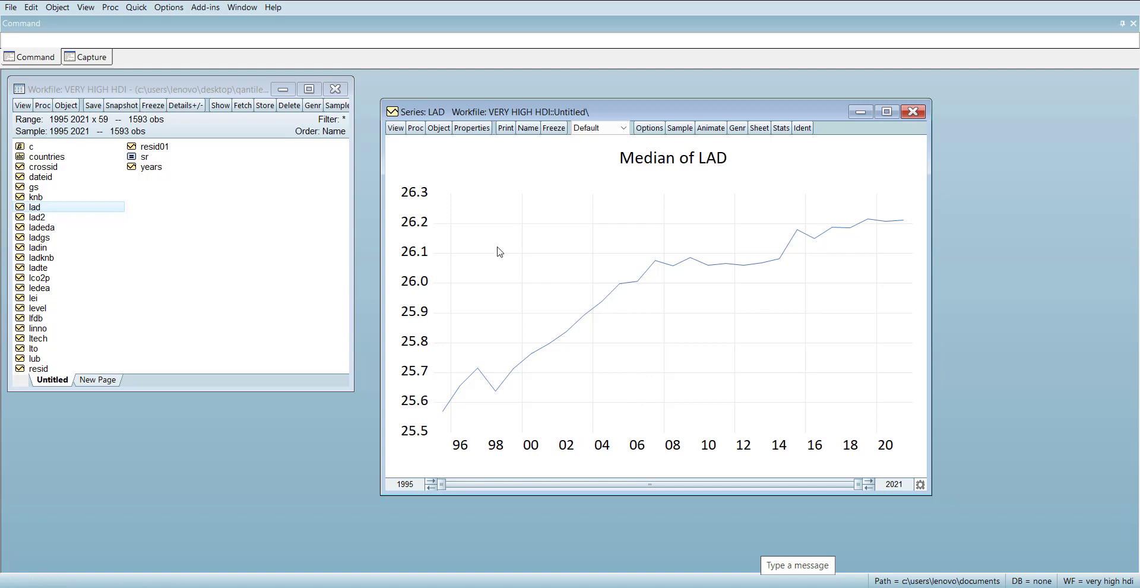
Step: Redraw LAD as a Boxplot with Combined cross sections, one box per year 1995–2021
left_click(396, 130)
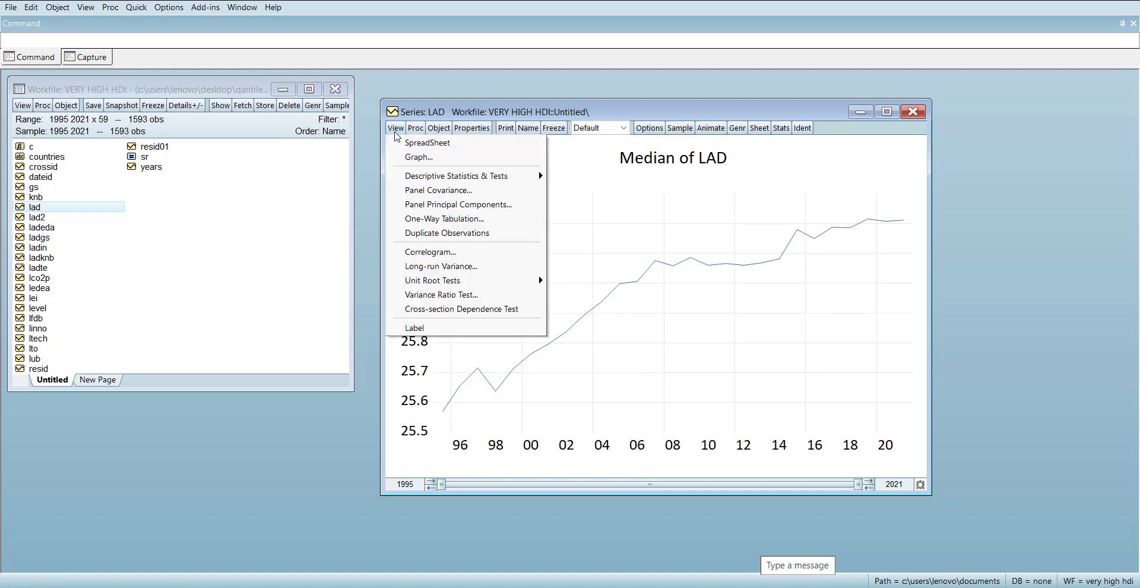
left_click(427, 156)
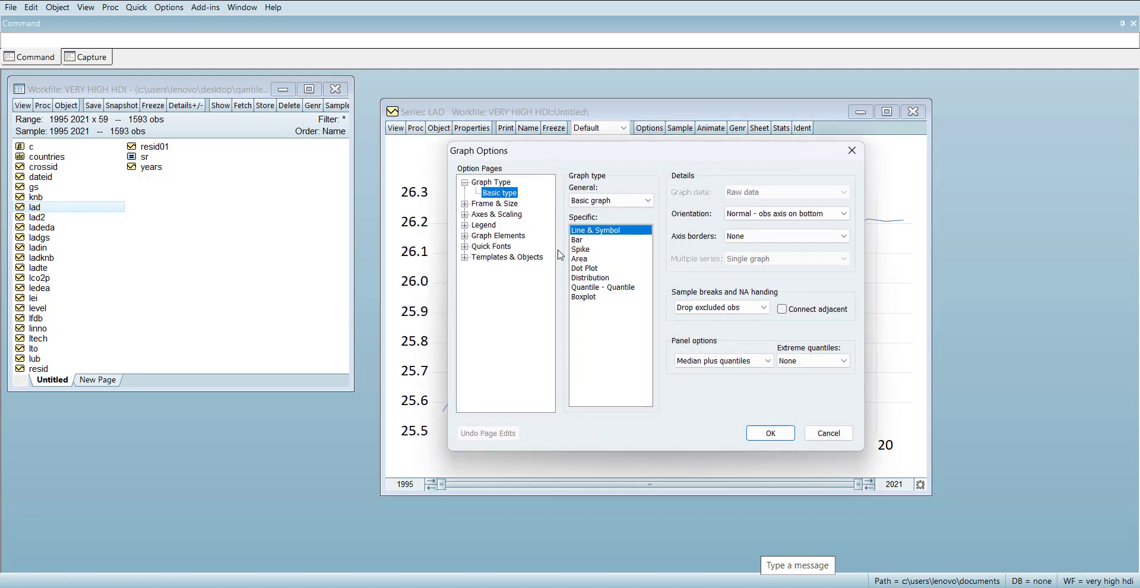
left_click(591, 240)
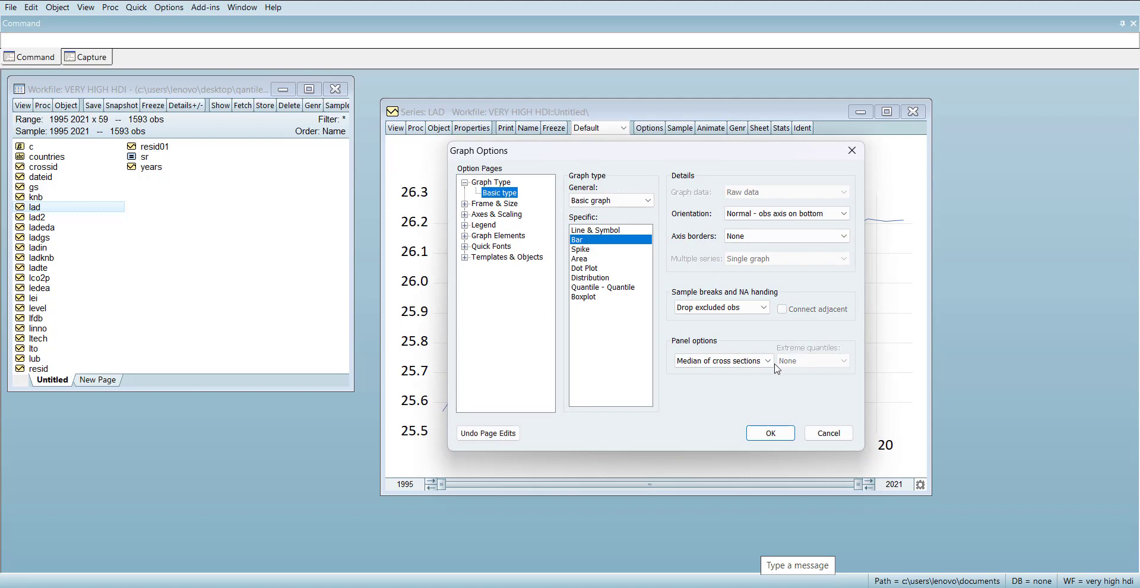
left_click(755, 366)
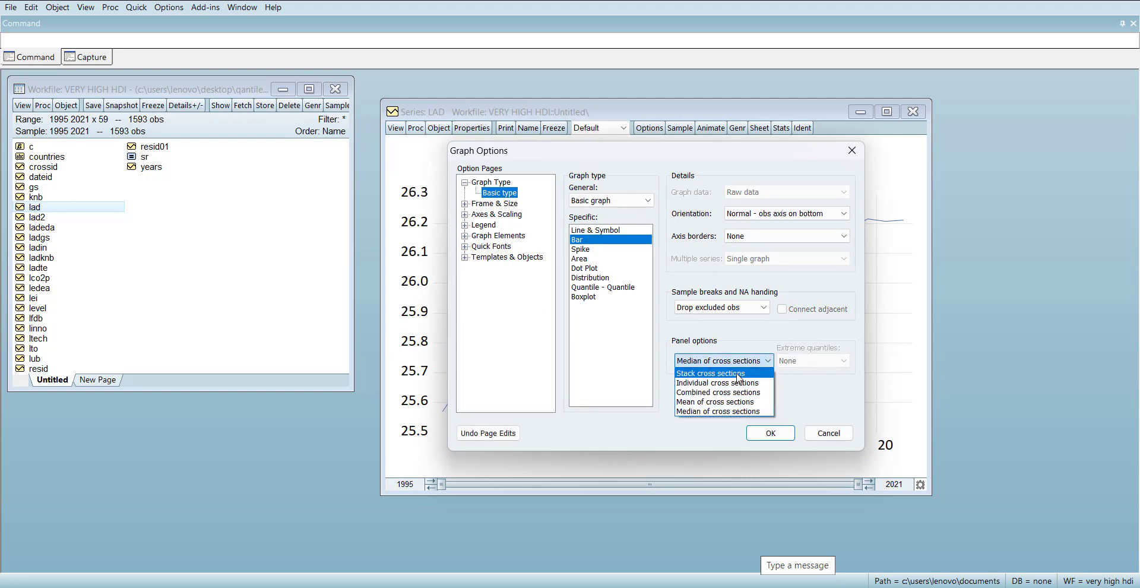
left_click(603, 250)
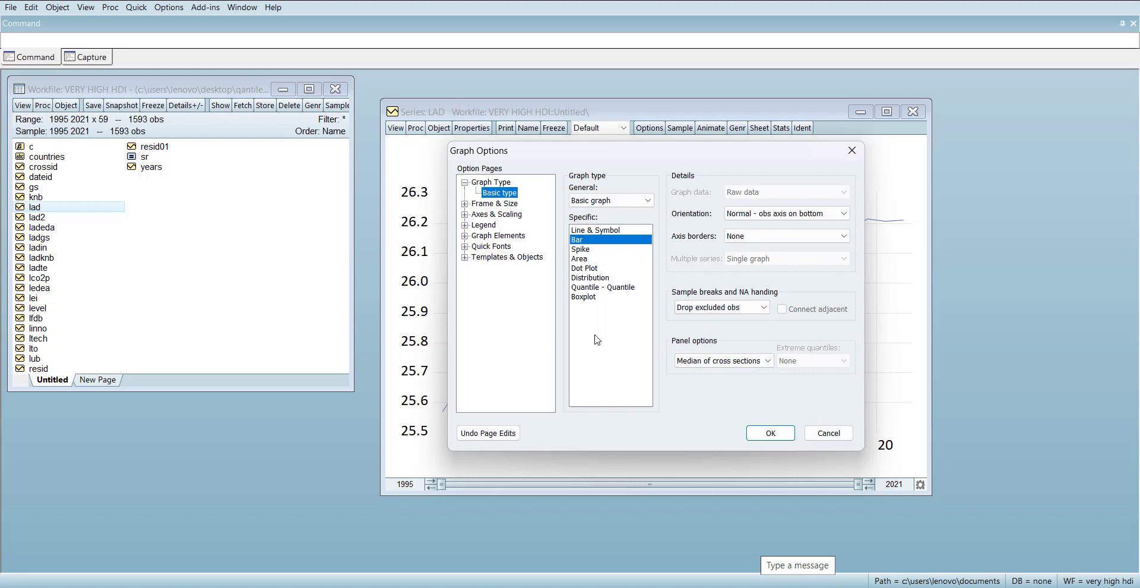
left_click(587, 298)
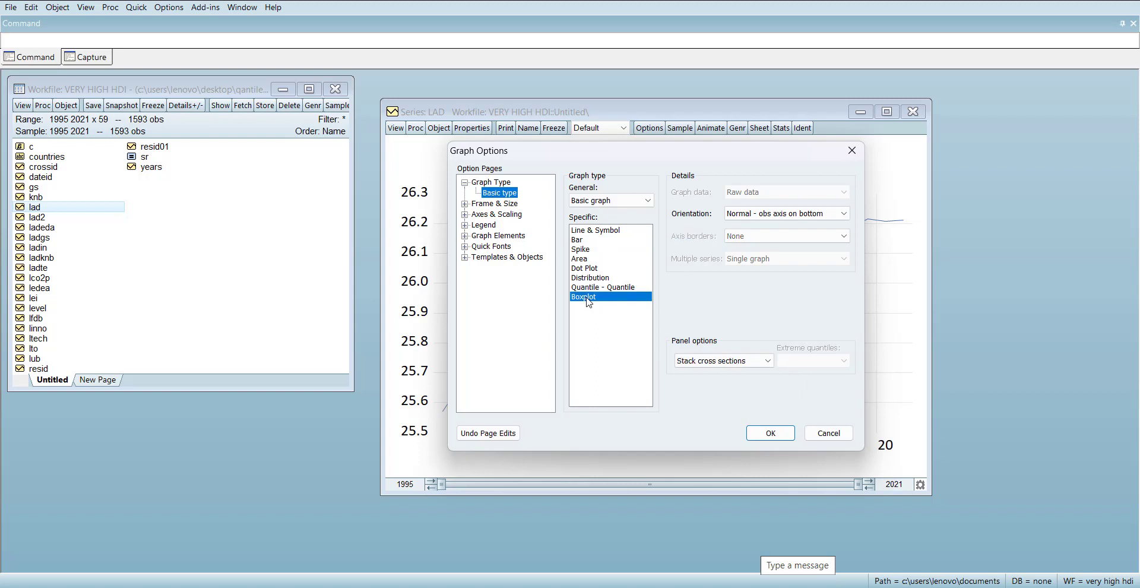
left_click(739, 361)
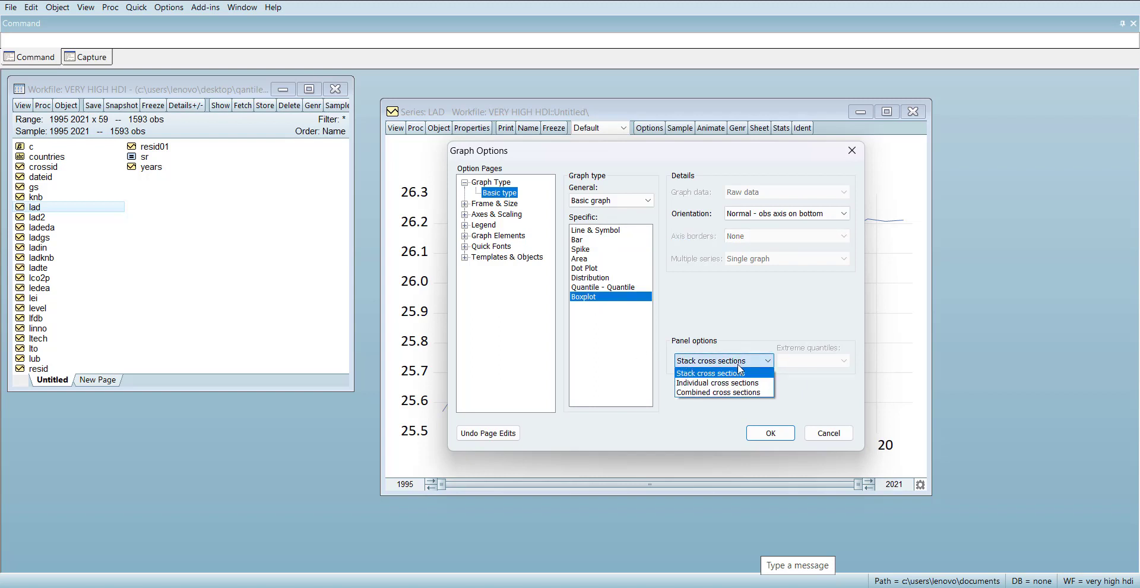
left_click(738, 364)
left_click(725, 364)
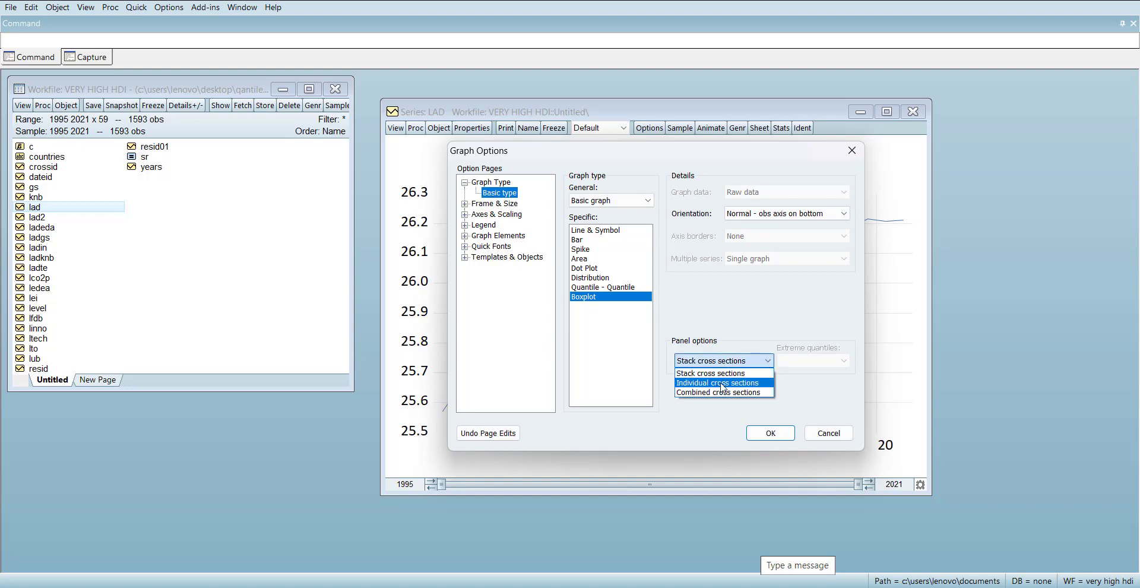
left_click(722, 392)
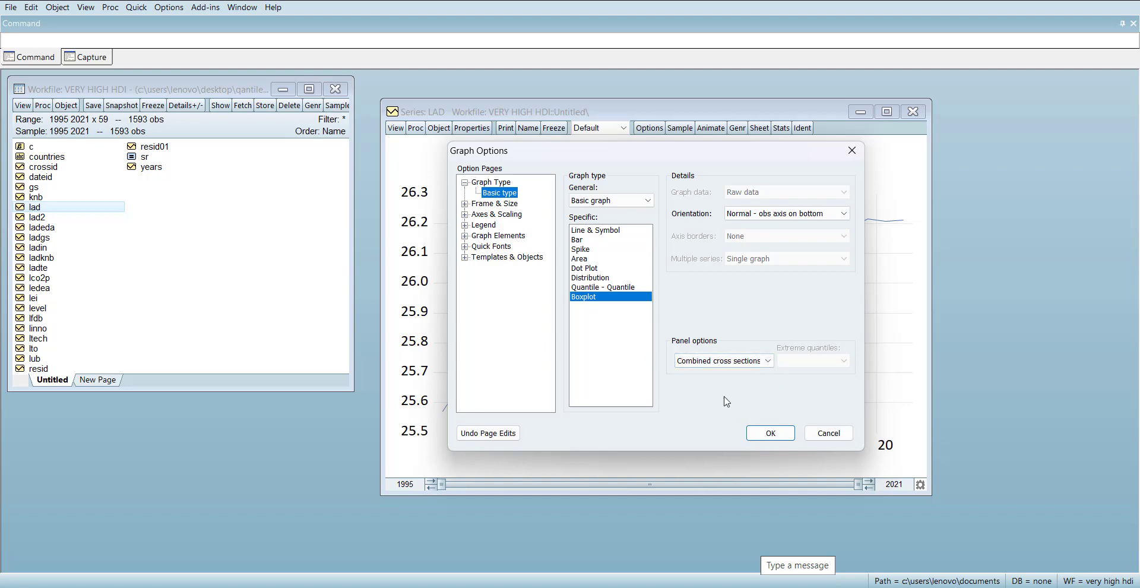
left_click(768, 433)
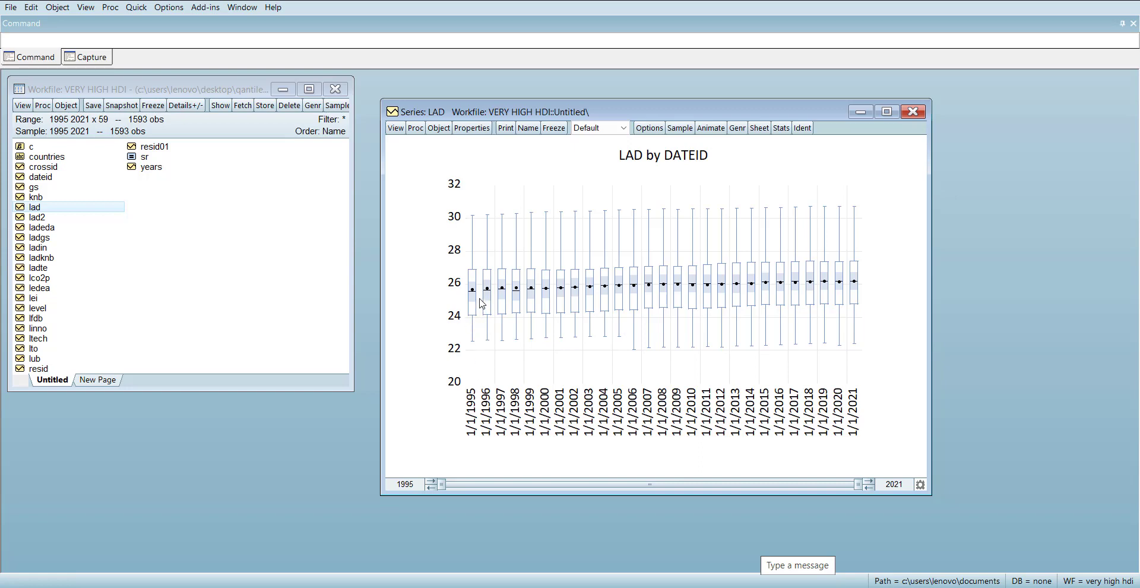
Step: Show LAD as a Distribution histogram with stacked cross sections, then close the series window
mouse_move(475, 294)
left_click(395, 129)
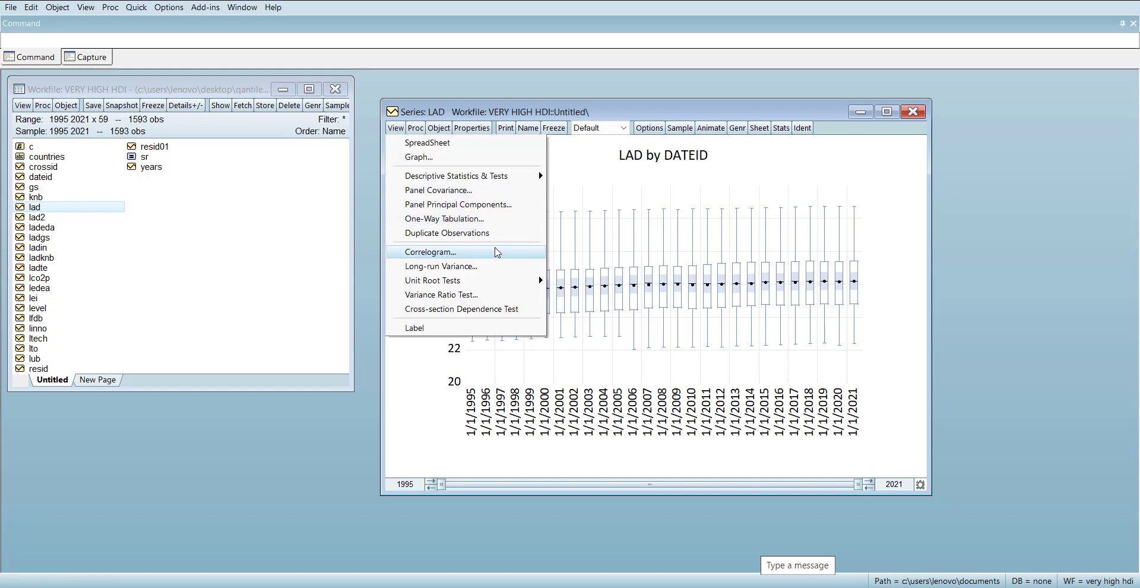
left_click(499, 159)
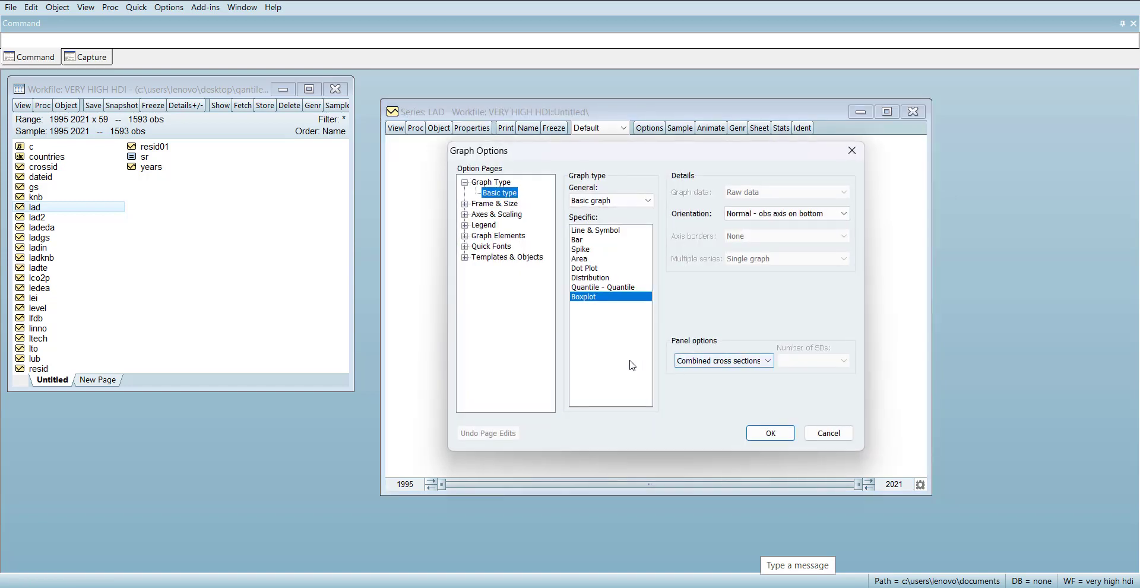
left_click(611, 278)
left_click(735, 359)
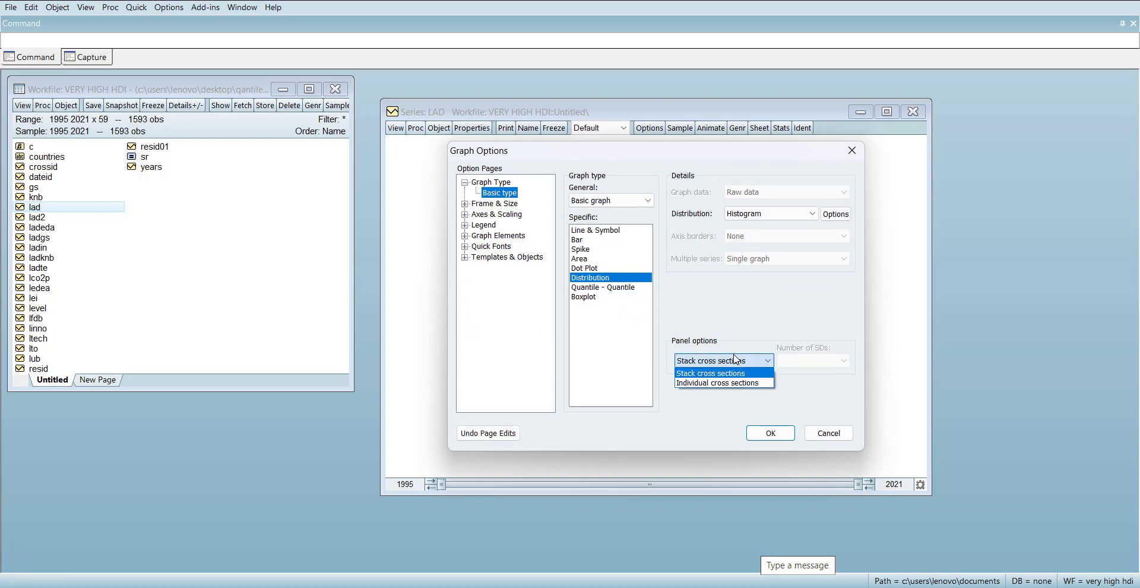
left_click(734, 373)
left_click(767, 433)
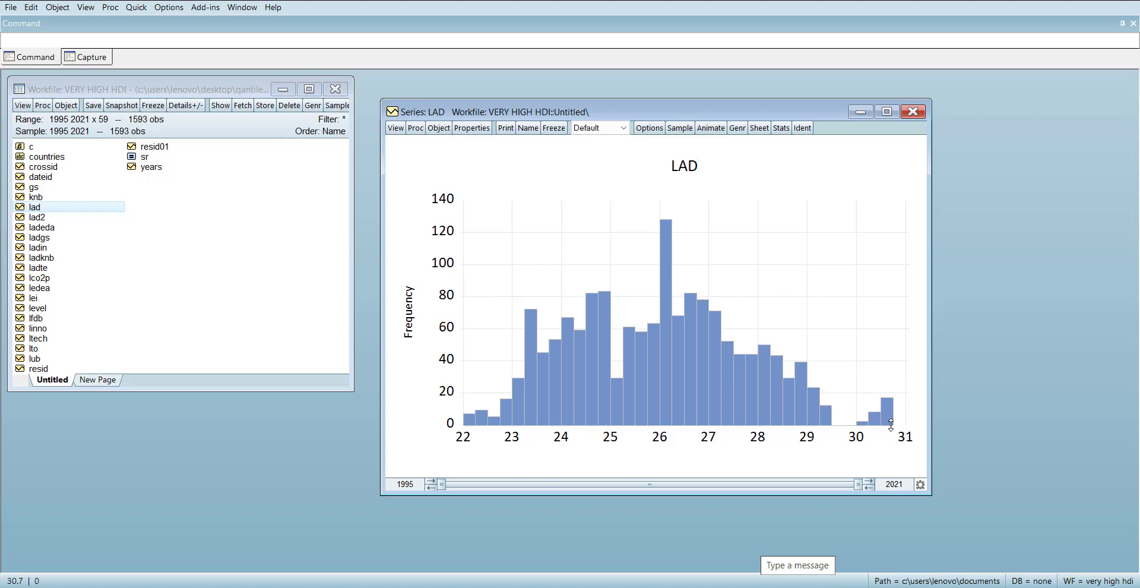
left_click(914, 112)
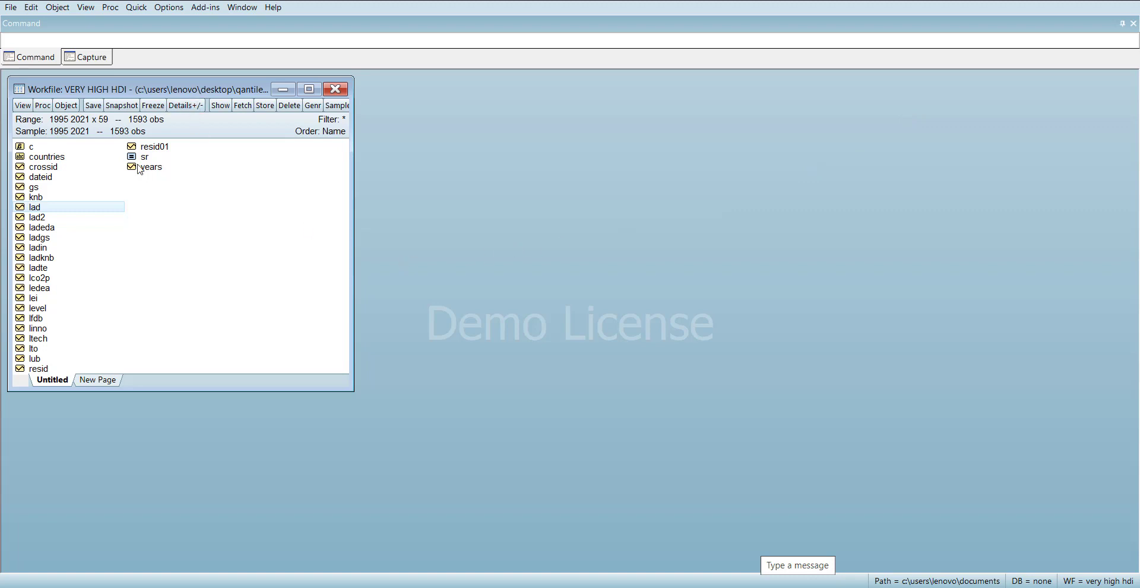
Step: Open the lad and lto series as a group spreadsheet and move its window to the middle
left_click(50, 210)
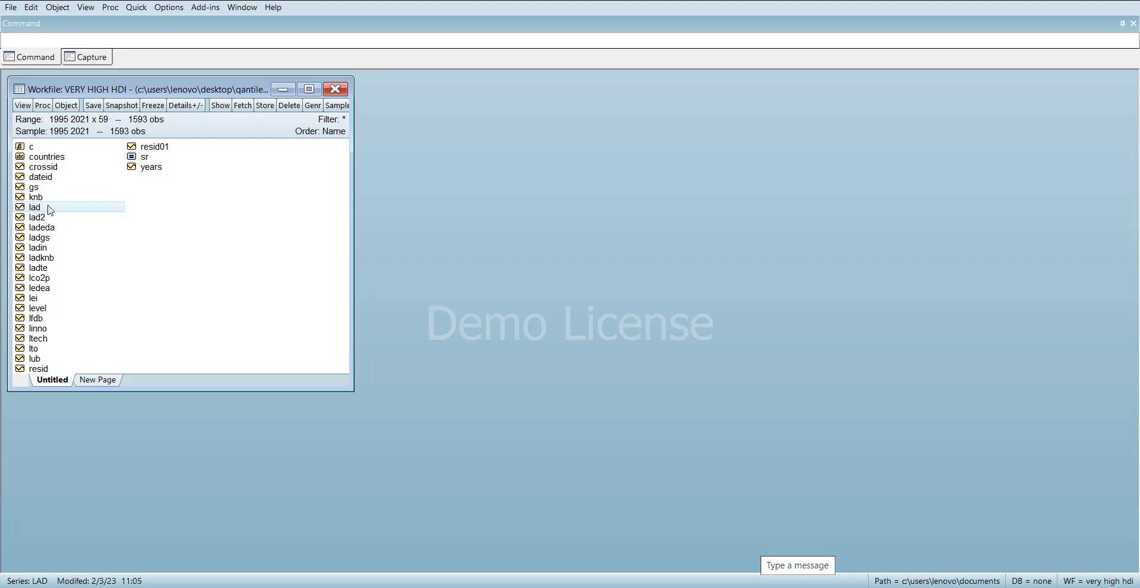
right_click(34, 354)
mouse_move(173, 356)
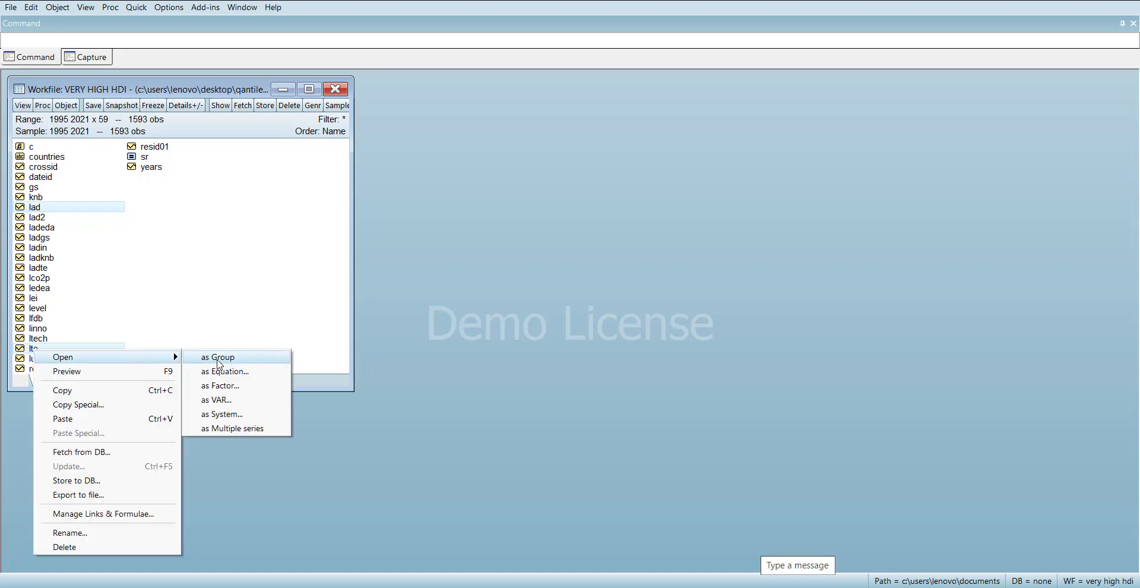
left_click(218, 360)
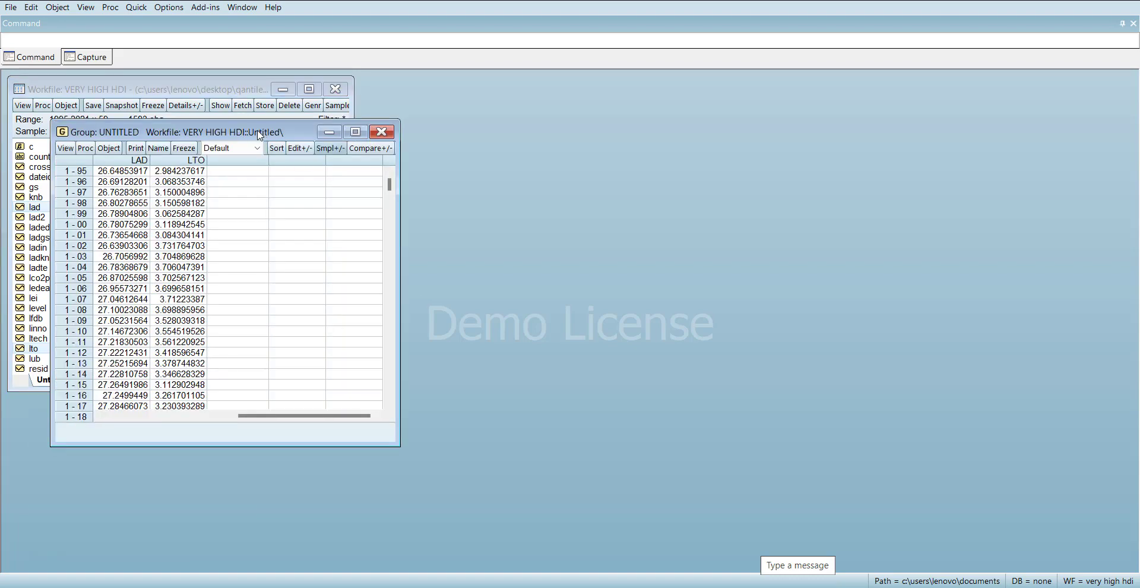
left_click_drag(260, 136, 553, 93)
Step: Draw a scatter of LTO against LAD with stacked cross sections and maximize the graph
left_click(383, 106)
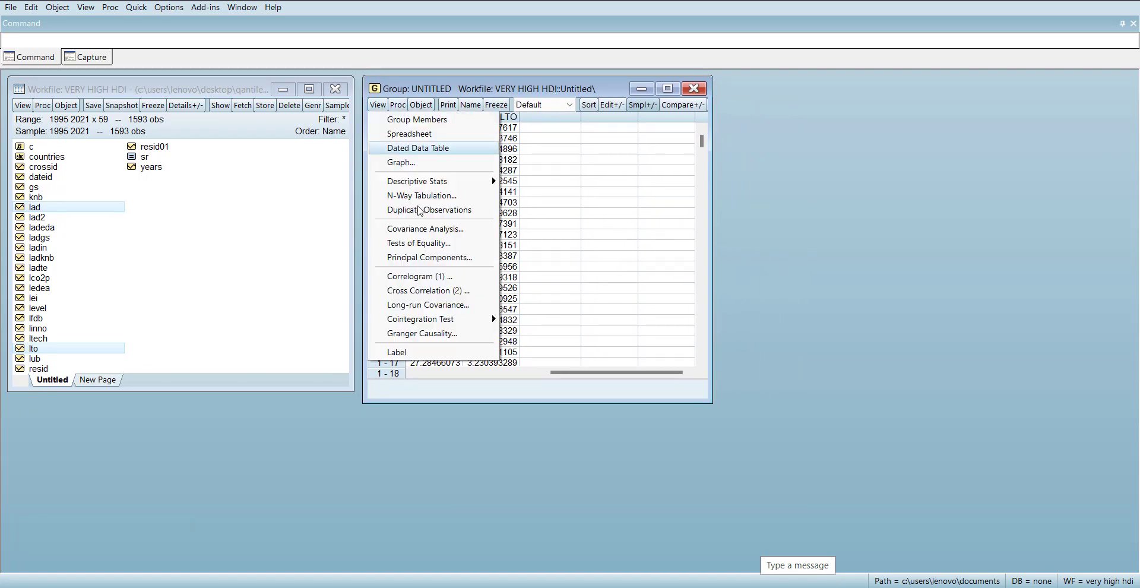
left_click(432, 165)
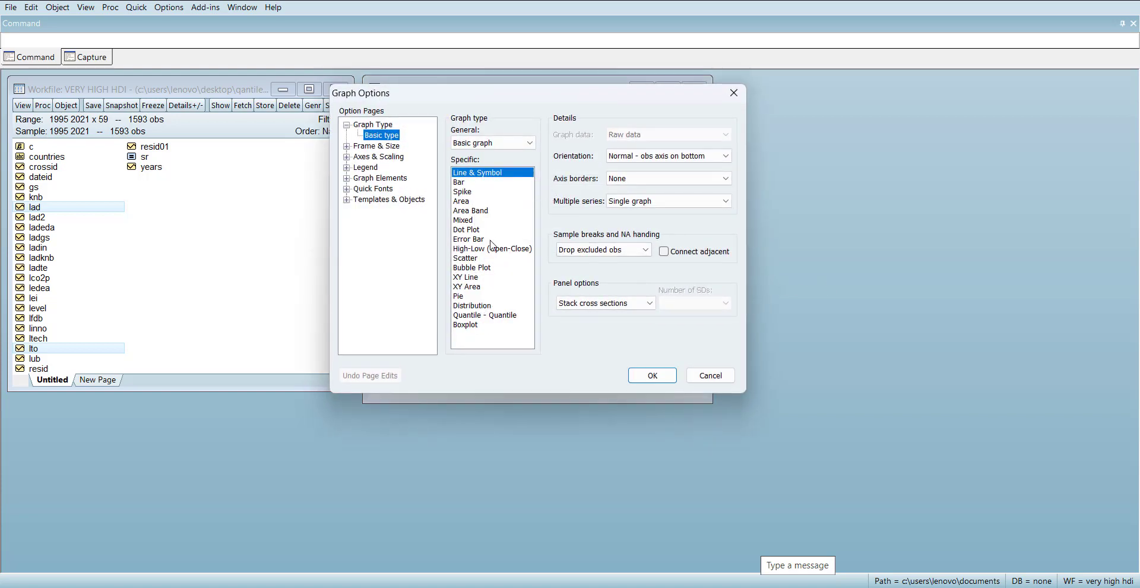
left_click(469, 259)
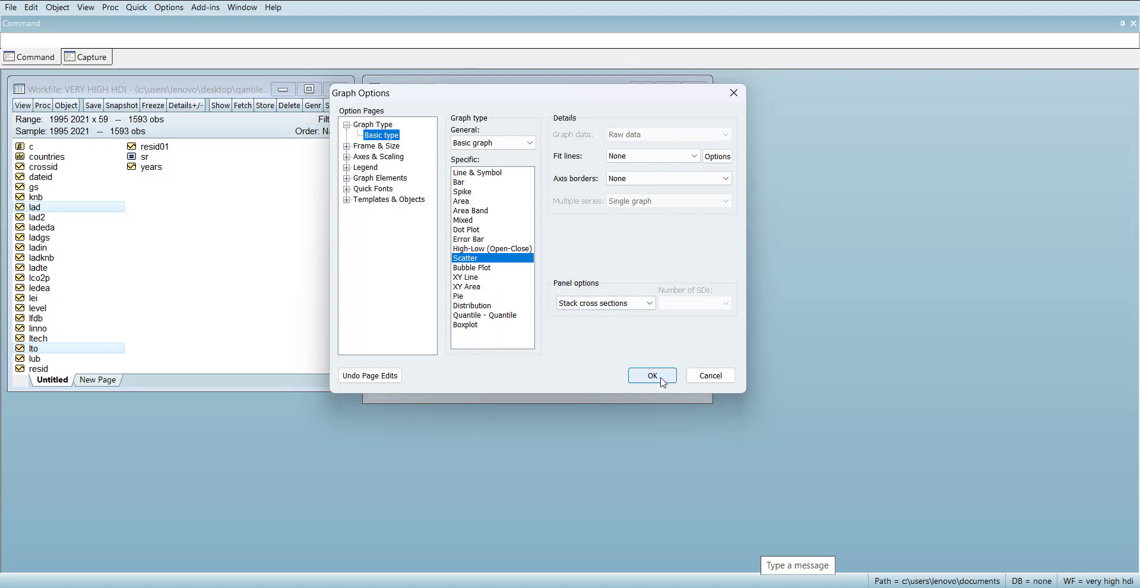
left_click(630, 304)
left_click(629, 304)
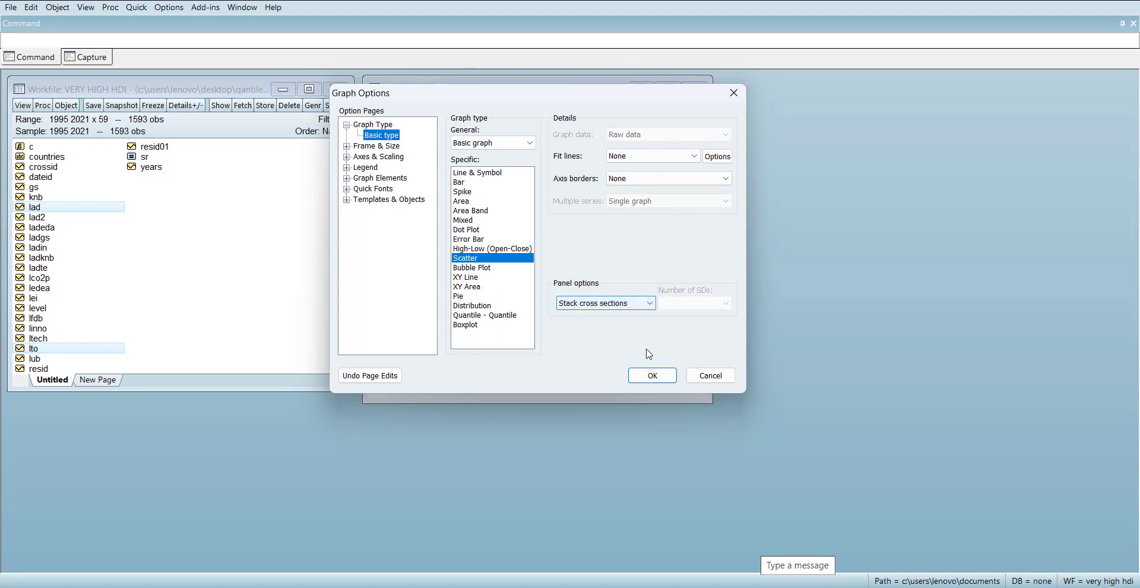
left_click(651, 376)
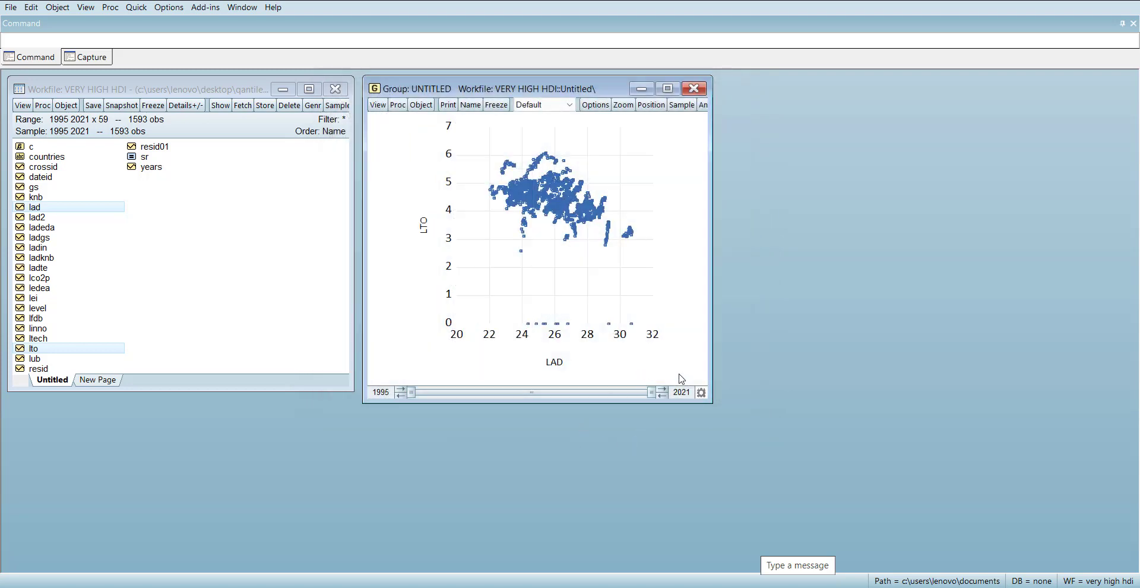
left_click(667, 89)
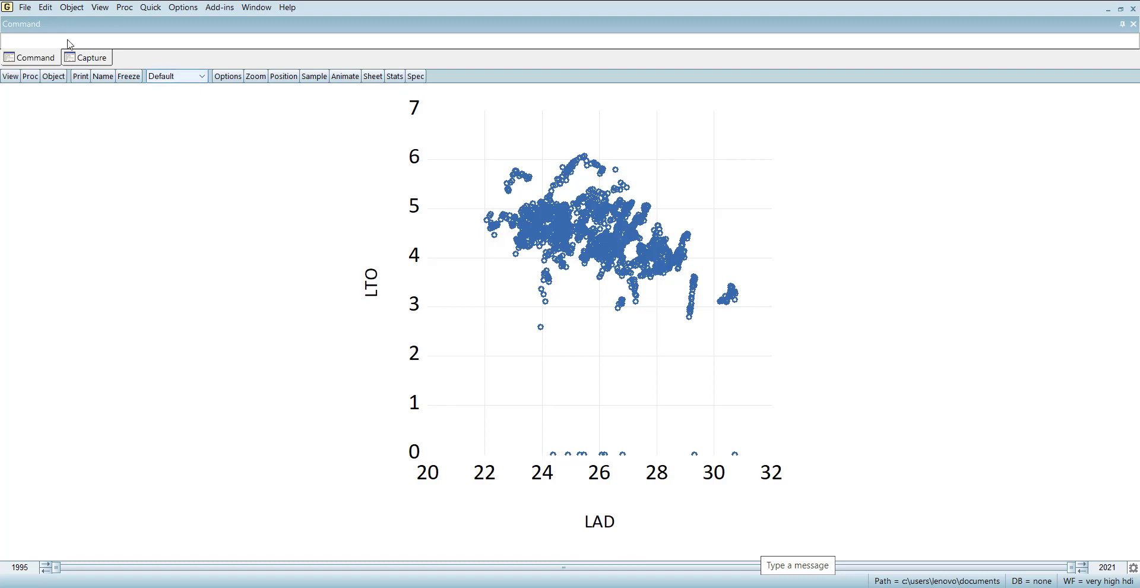
left_click(20, 77)
Step: Add Boxplot axis borders to the scatter plot
left_click(51, 136)
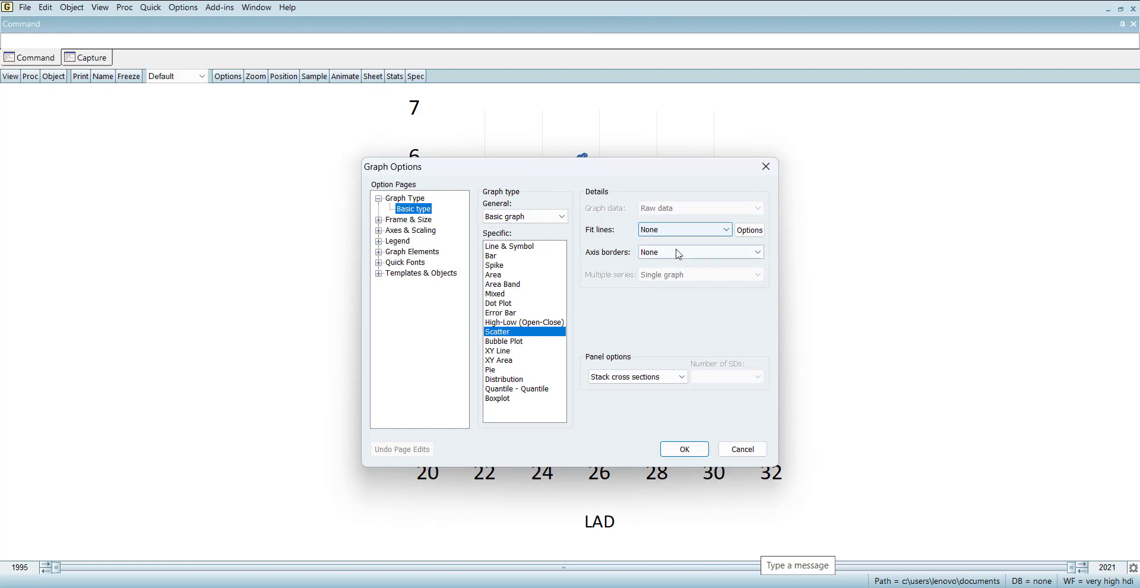
left_click(675, 253)
left_click(664, 274)
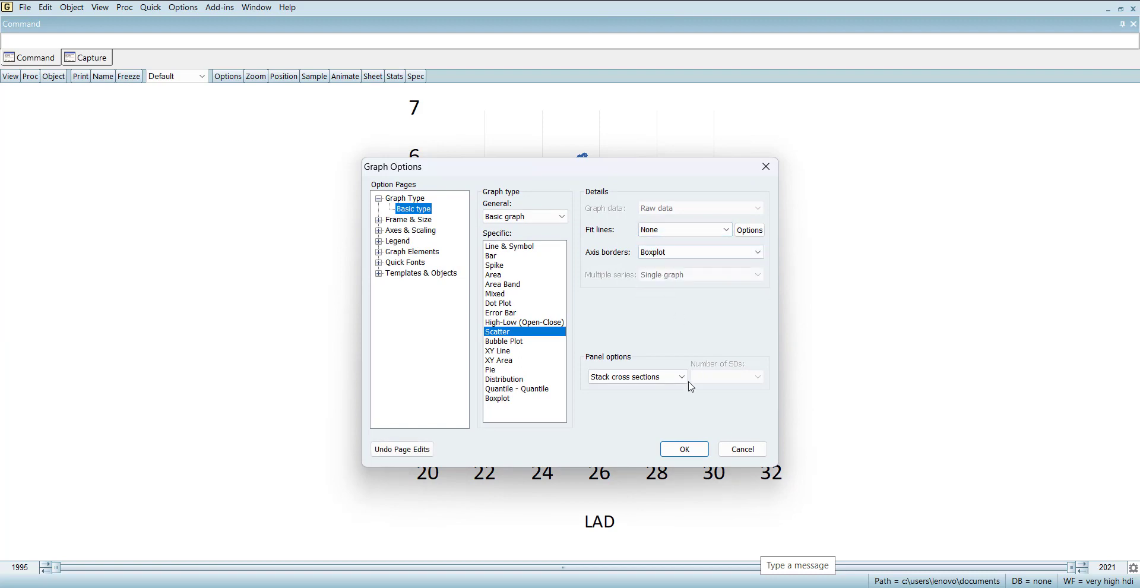
left_click(685, 449)
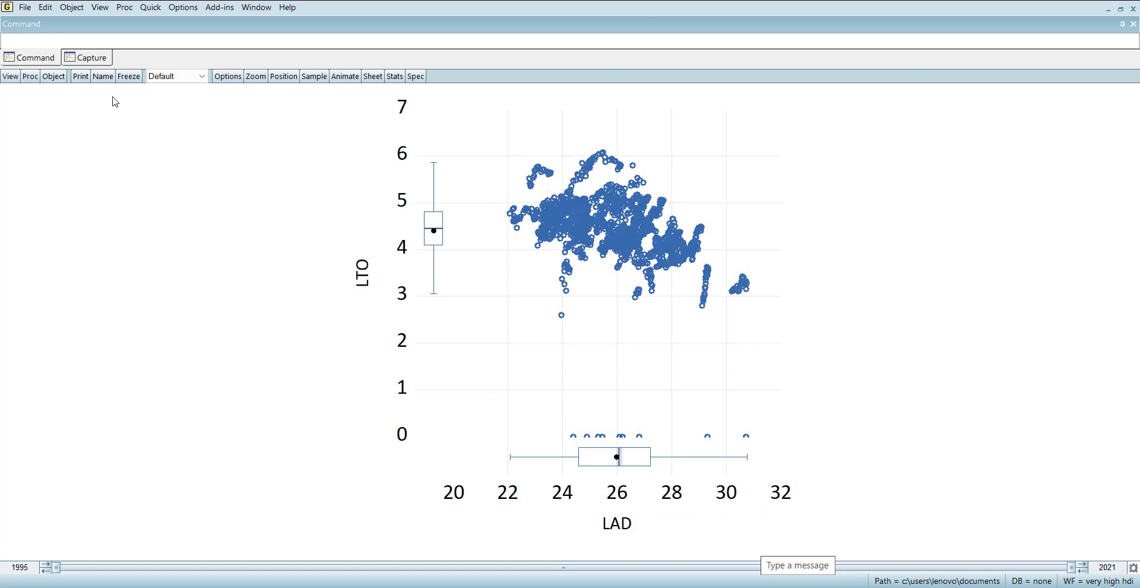
Step: Add a Regression Line fit line to the scatter plot
left_click(10, 76)
left_click(46, 143)
left_click(700, 230)
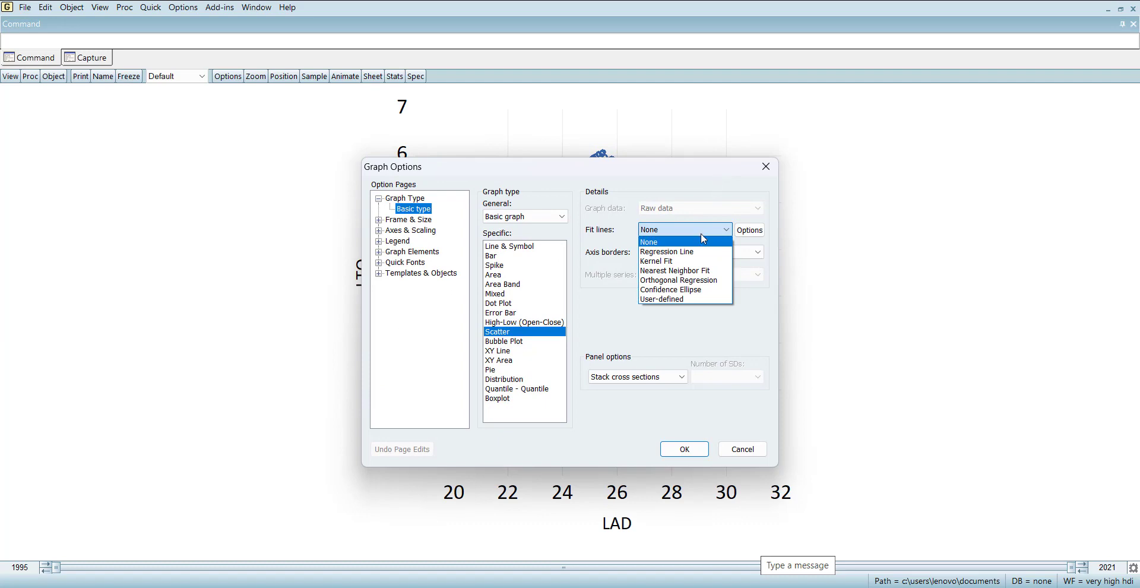
left_click(683, 252)
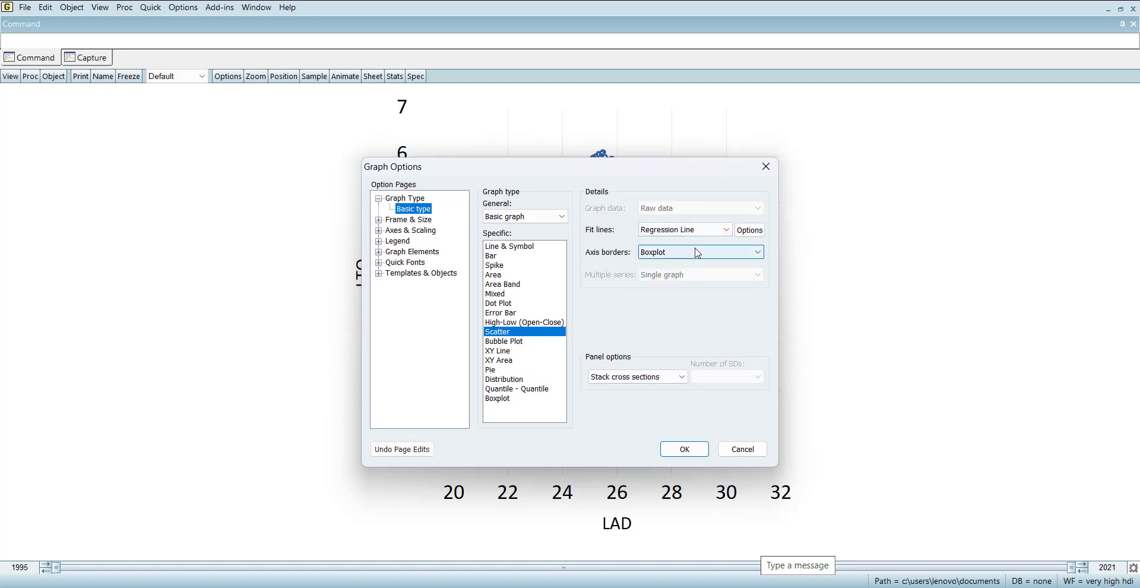
left_click(691, 451)
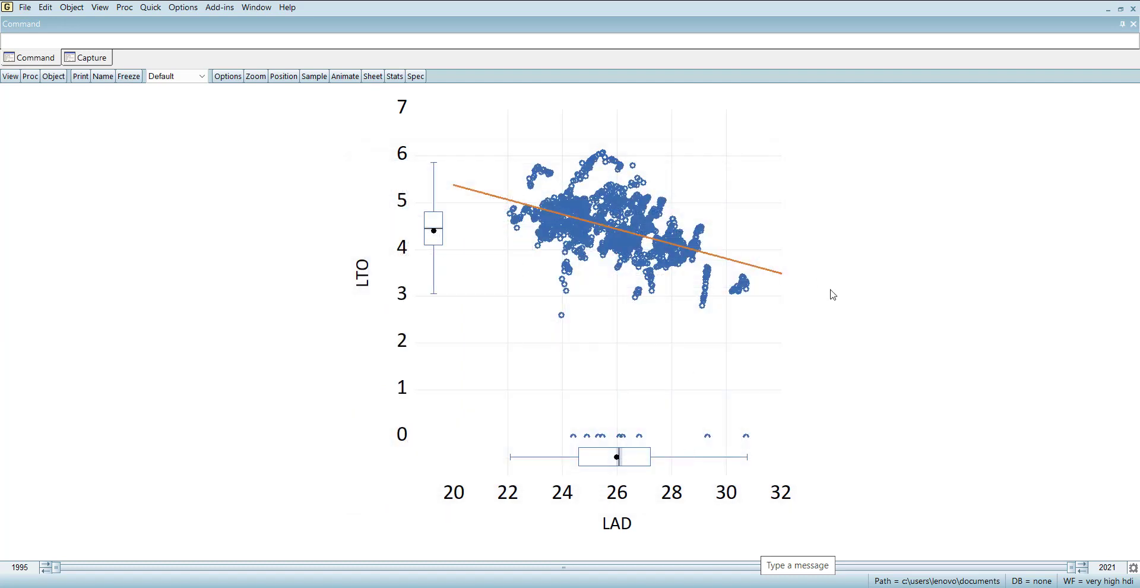
Step: Set Panel options to Median of cross sections, redrawing the scatter as Medians by DATEID
left_click(8, 76)
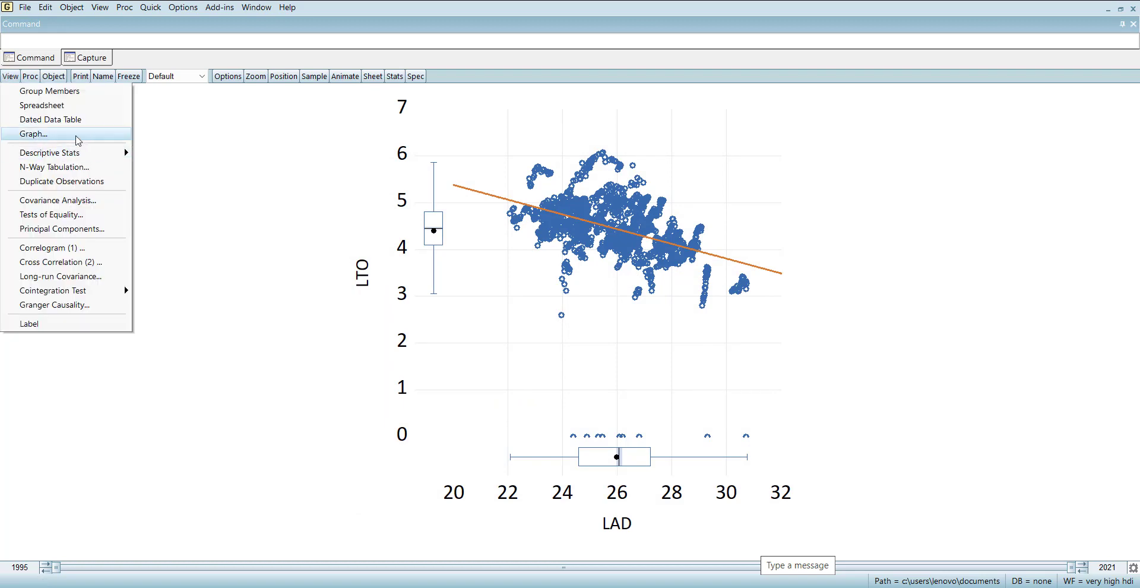
left_click(77, 135)
left_click(648, 376)
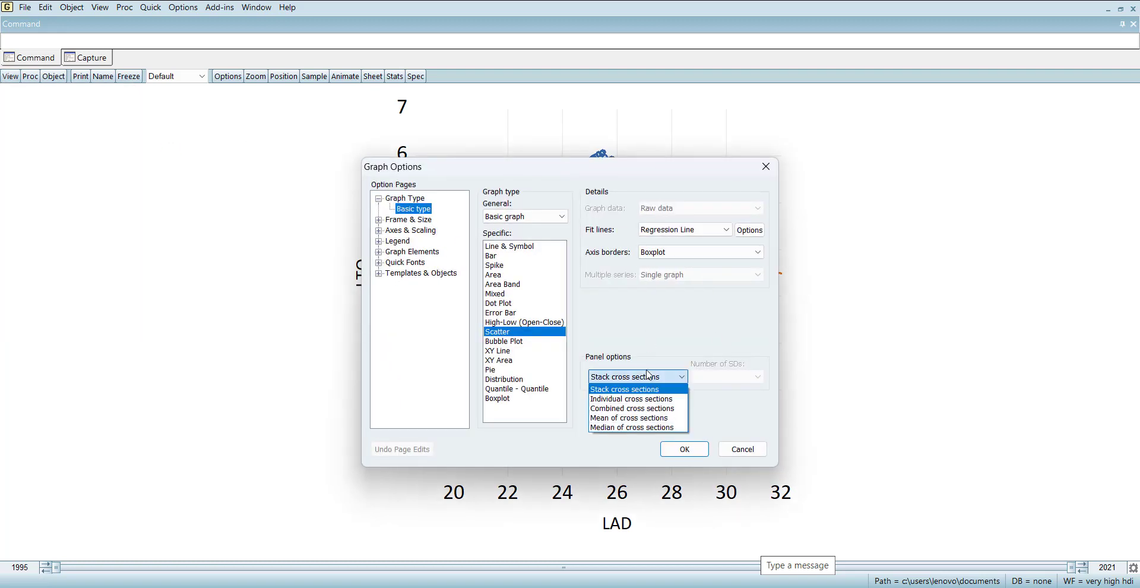
left_click(643, 428)
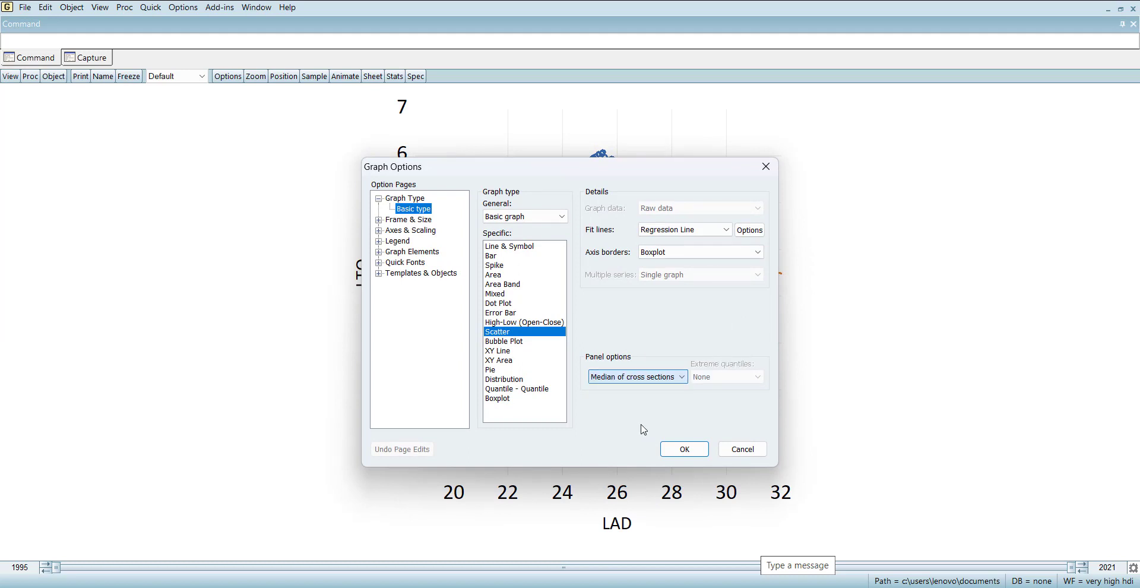
left_click(678, 450)
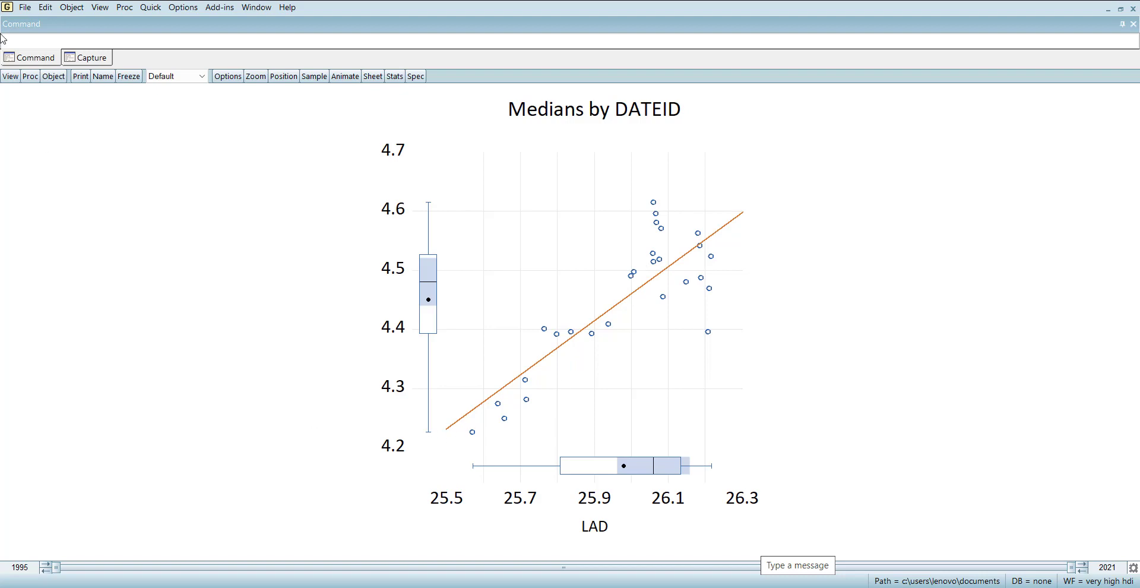
Step: Set Panel options back to Stack cross sections to plot all LTO–LAD points again
left_click(10, 76)
left_click(72, 135)
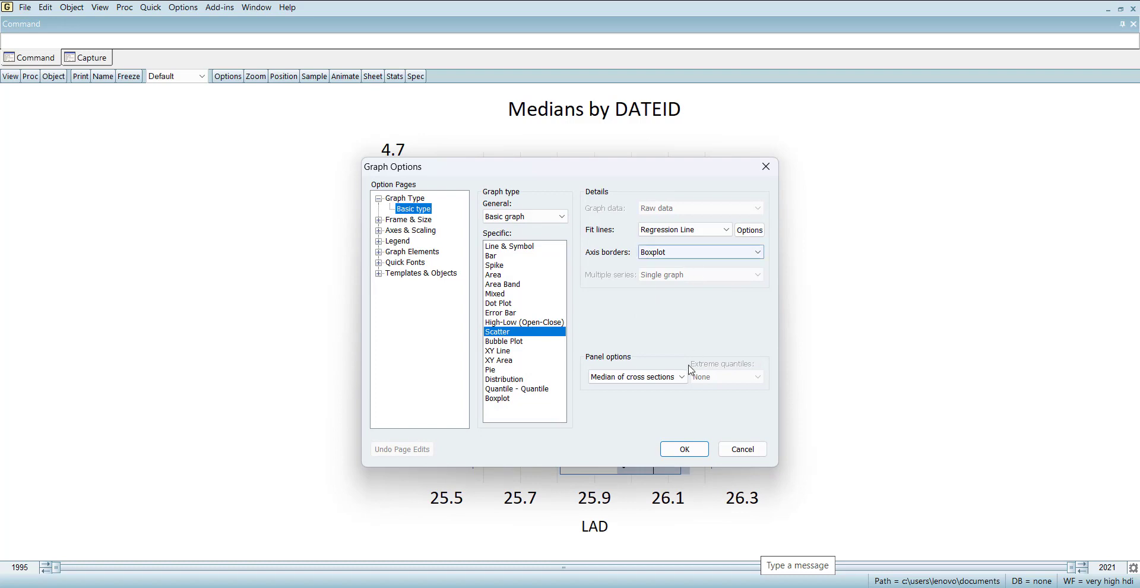
left_click(680, 377)
left_click(631, 396)
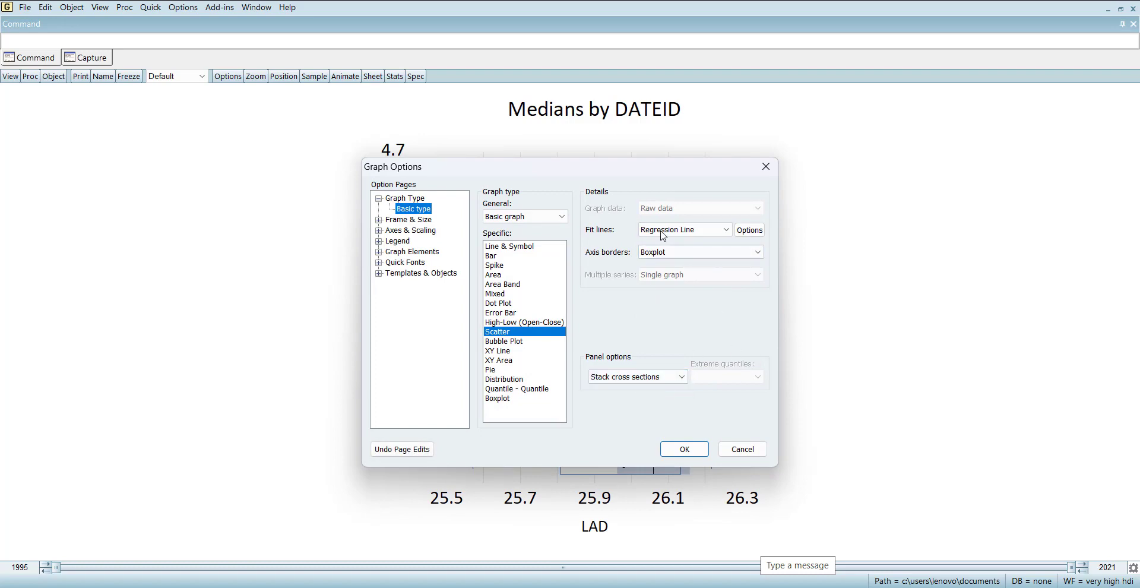
left_click(684, 449)
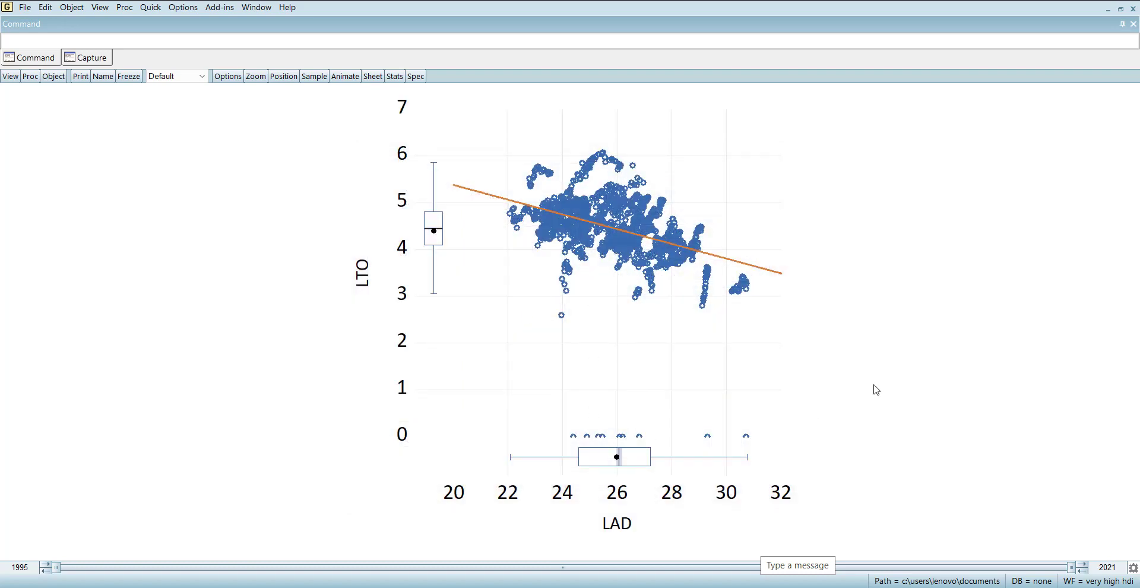
left_click(11, 76)
Step: Change the graph to a line chart with Median plus quantiles, keeping Boxplot axis borders
left_click(102, 134)
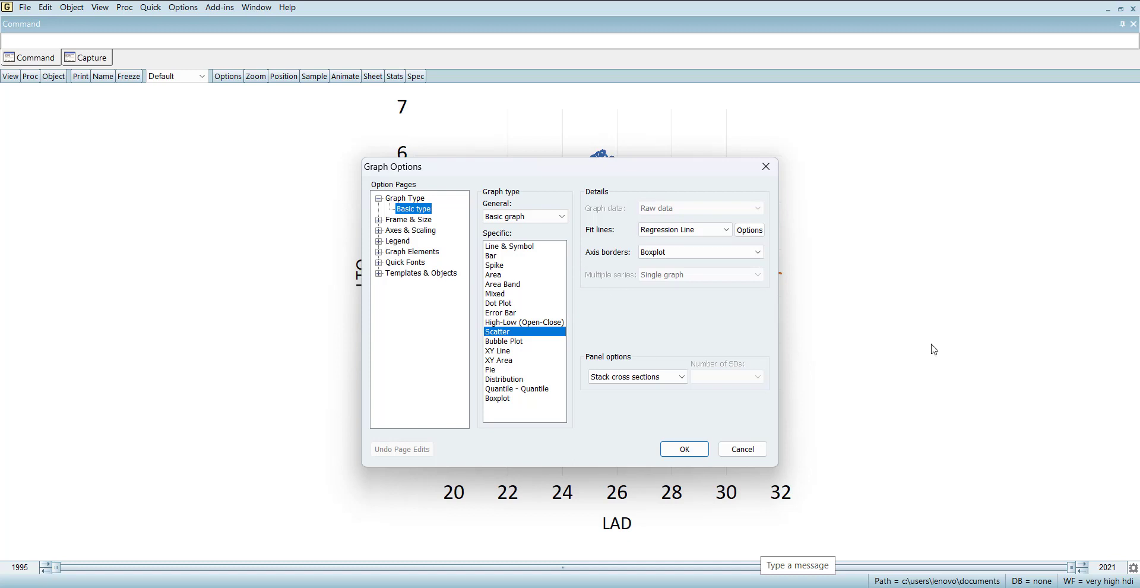
left_click(530, 247)
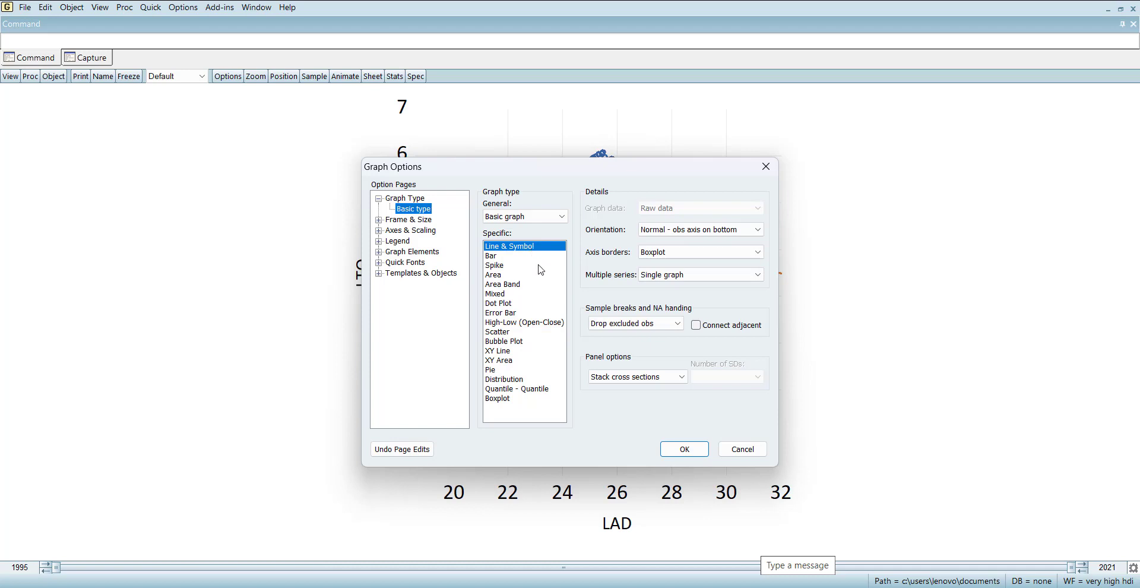
left_click(692, 253)
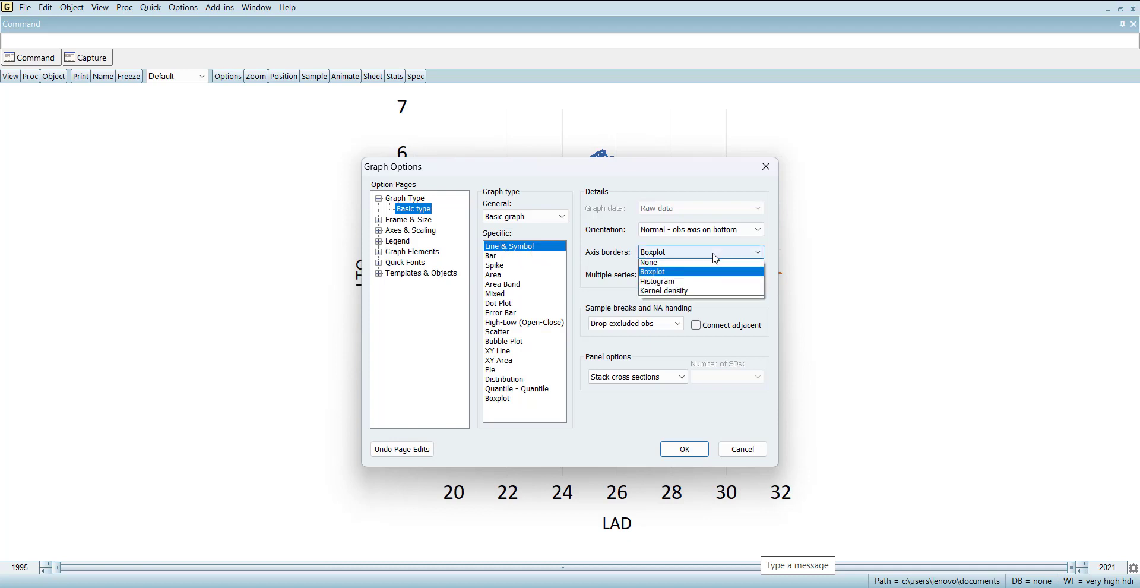
left_click(665, 264)
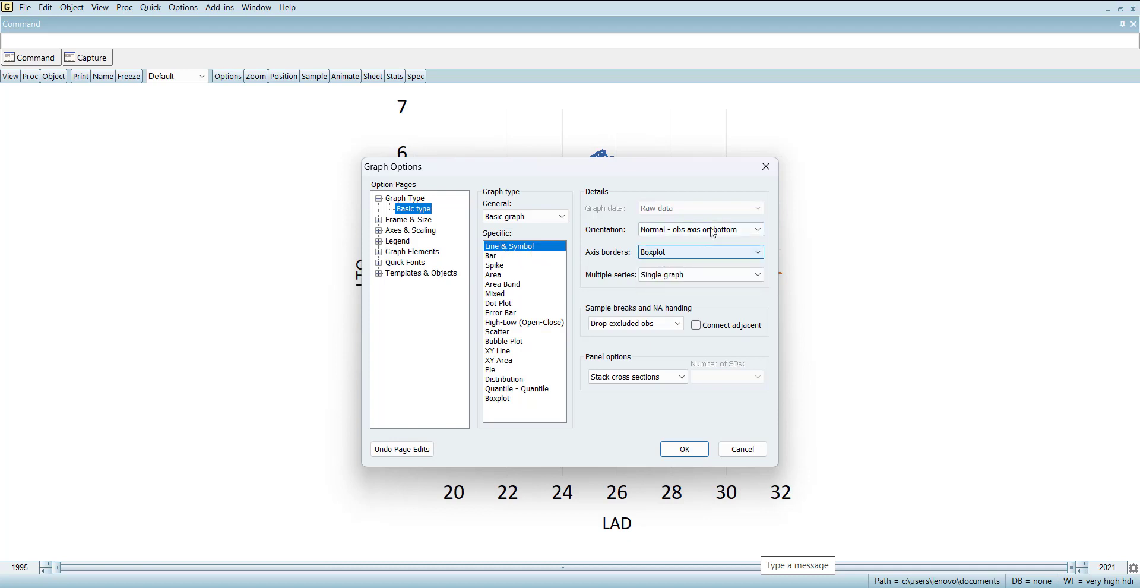
left_click(661, 378)
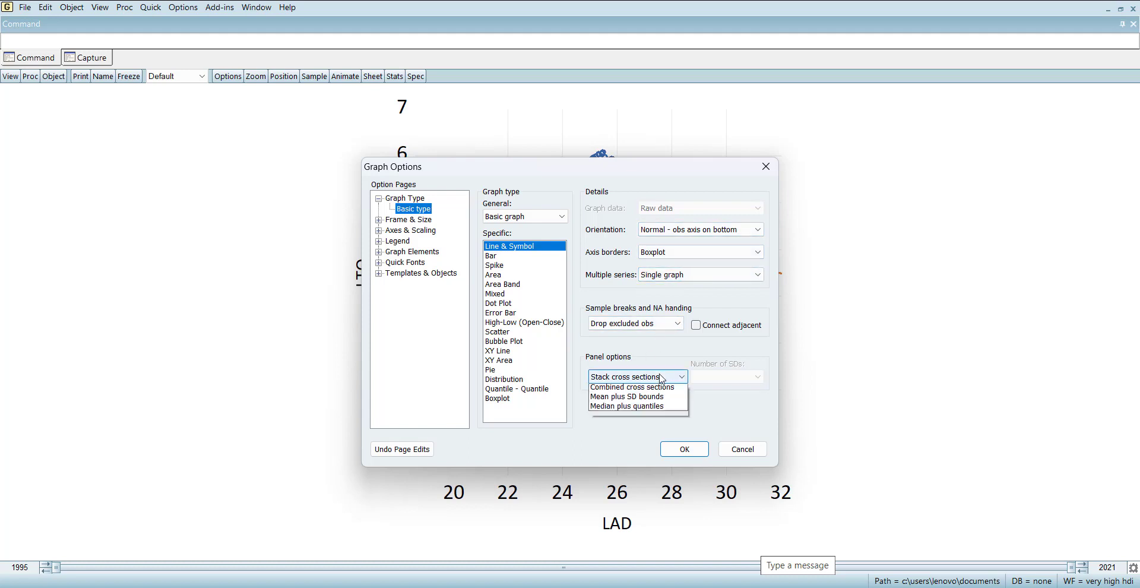
left_click(645, 427)
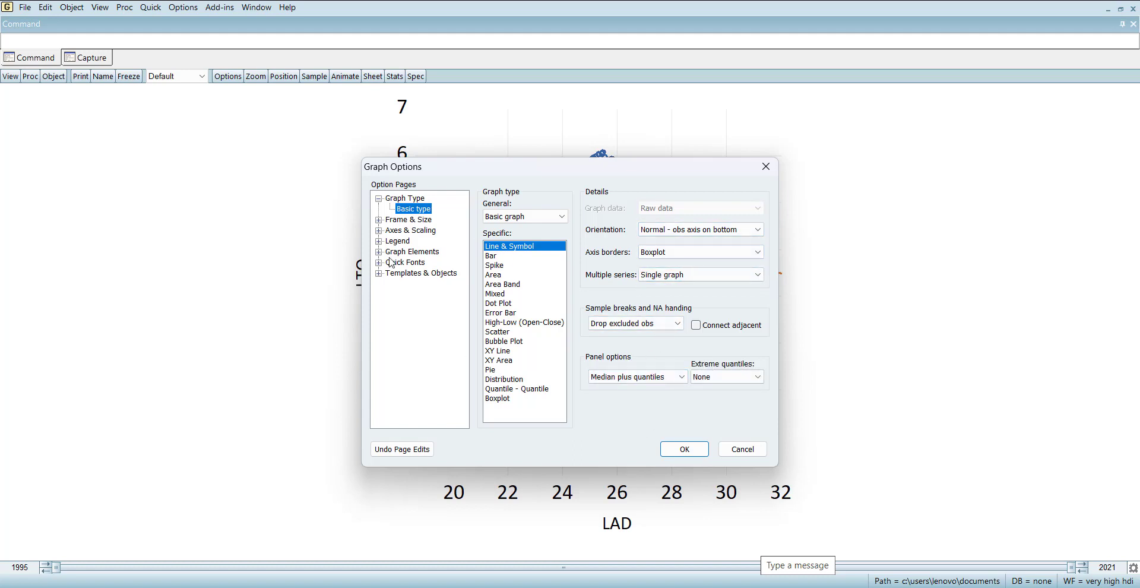
left_click(408, 219)
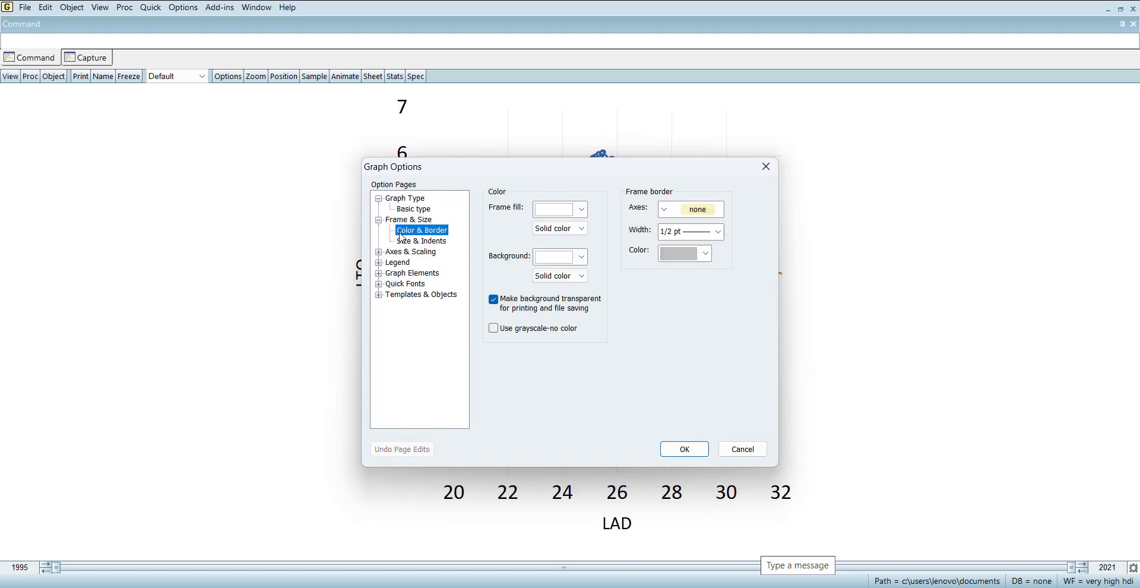
Step: Put Median LAD on the right axis with overlapping scales, adjust its legend, and apply
left_click(402, 255)
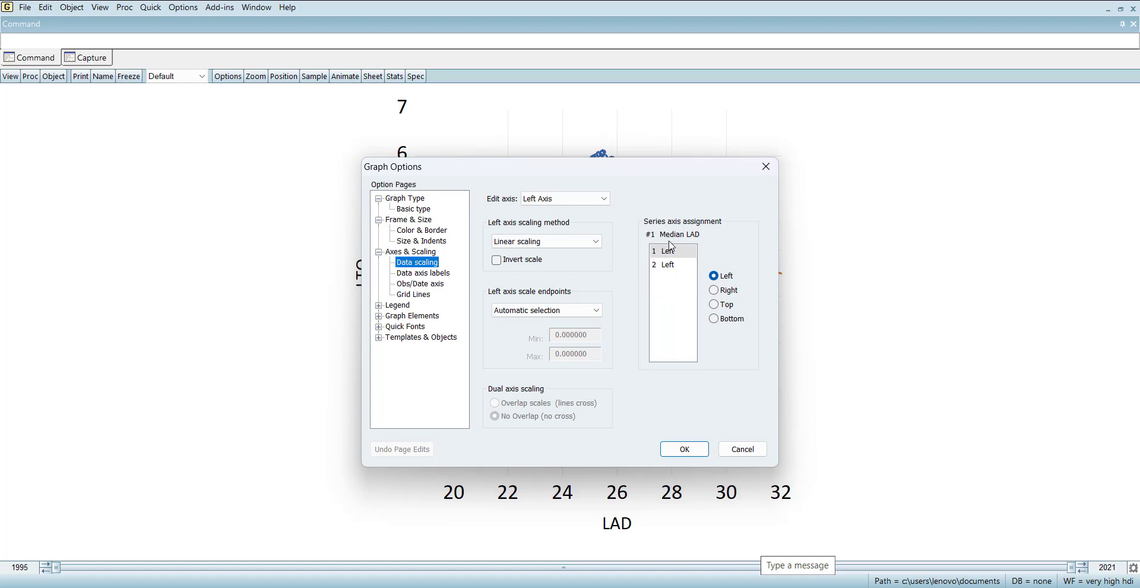
left_click(669, 266)
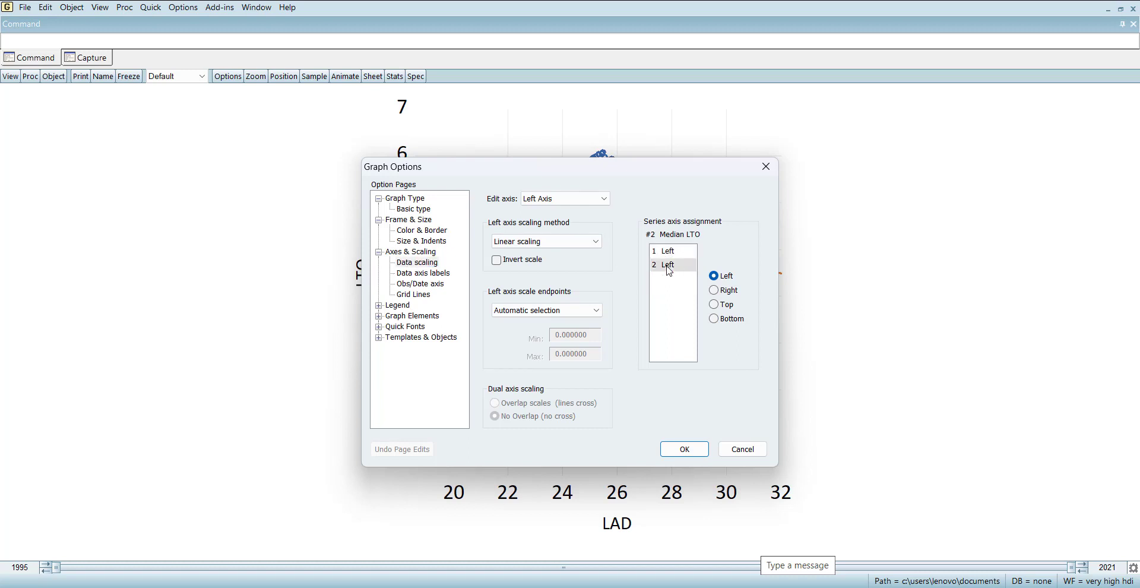
left_click(677, 255)
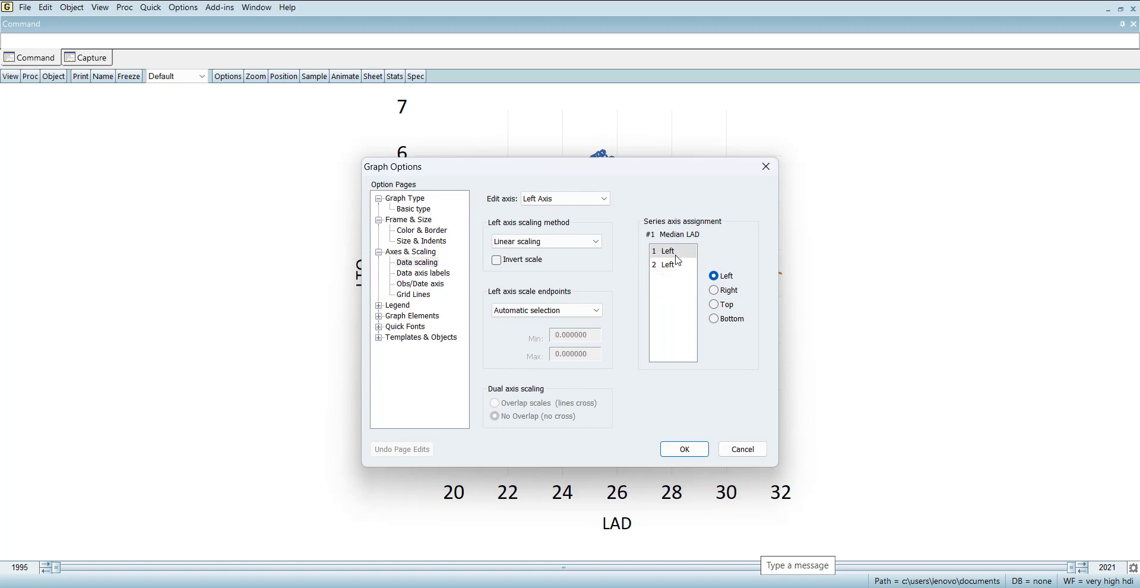
left_click(716, 291)
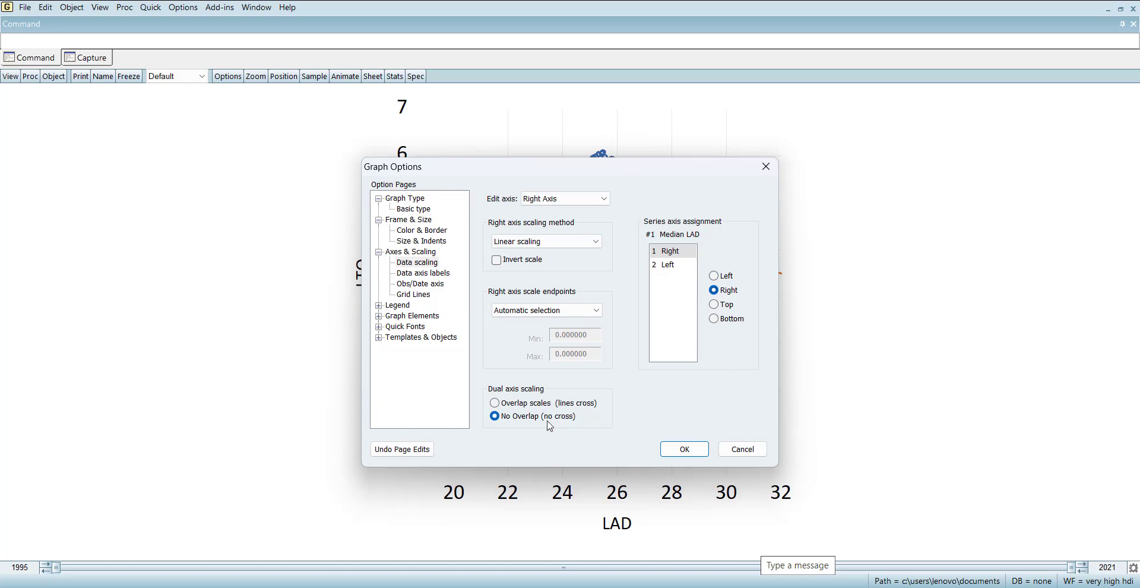
left_click(508, 409)
left_click(402, 305)
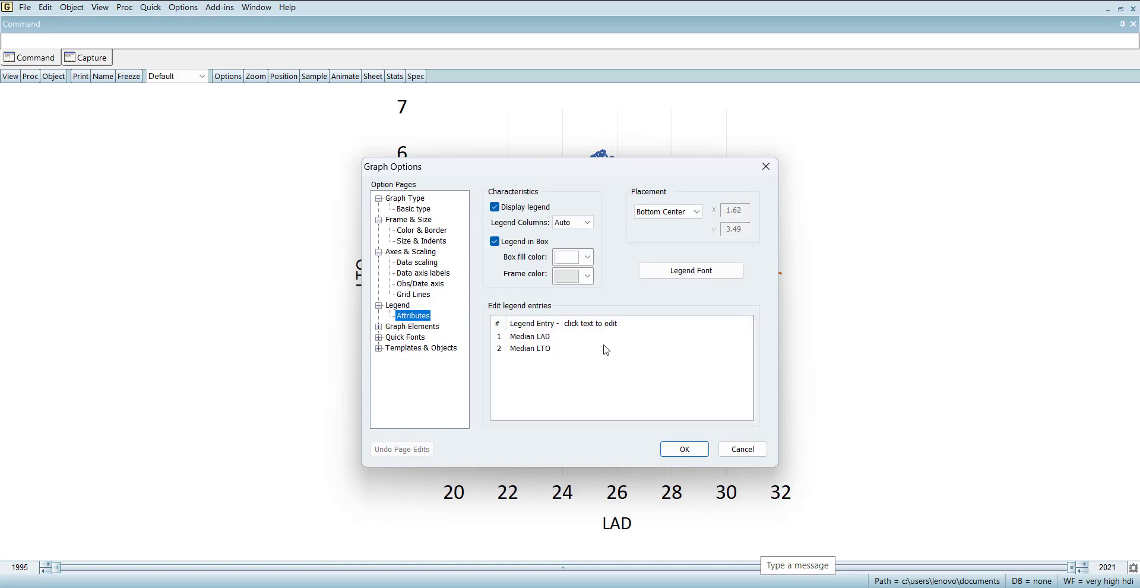
left_click(576, 339)
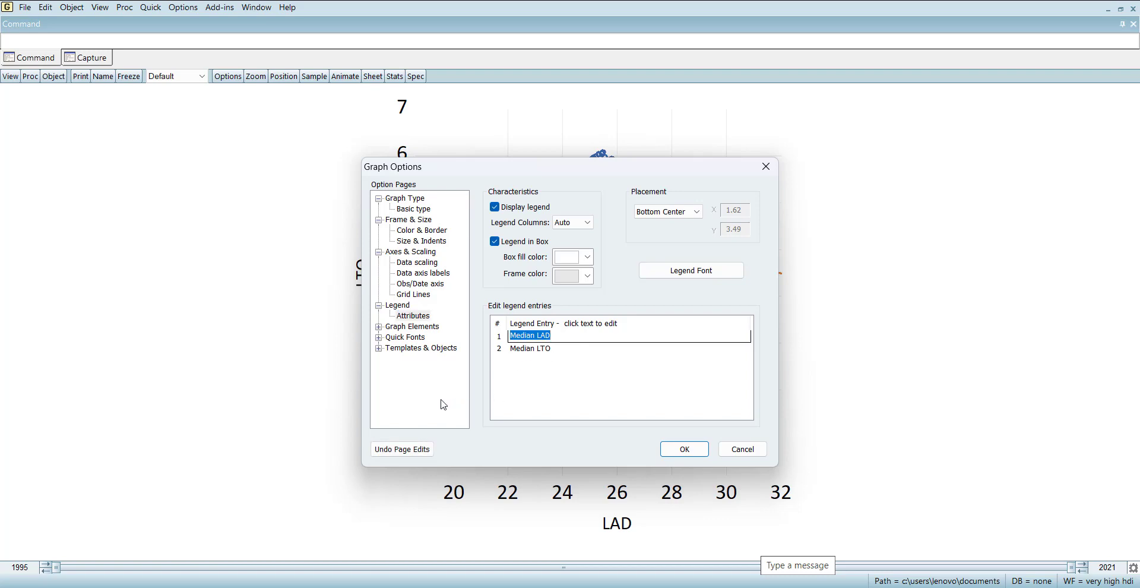
left_click(692, 453)
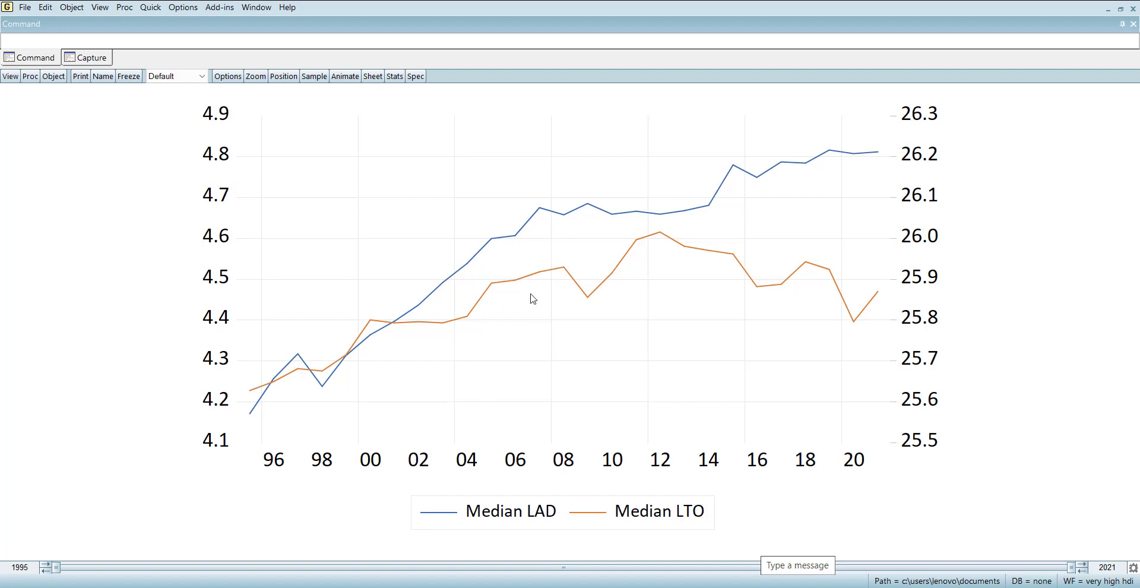
Step: Freeze the graph and add the title 'Line Plot of AD and TO' above center
left_click(127, 76)
left_click(527, 425)
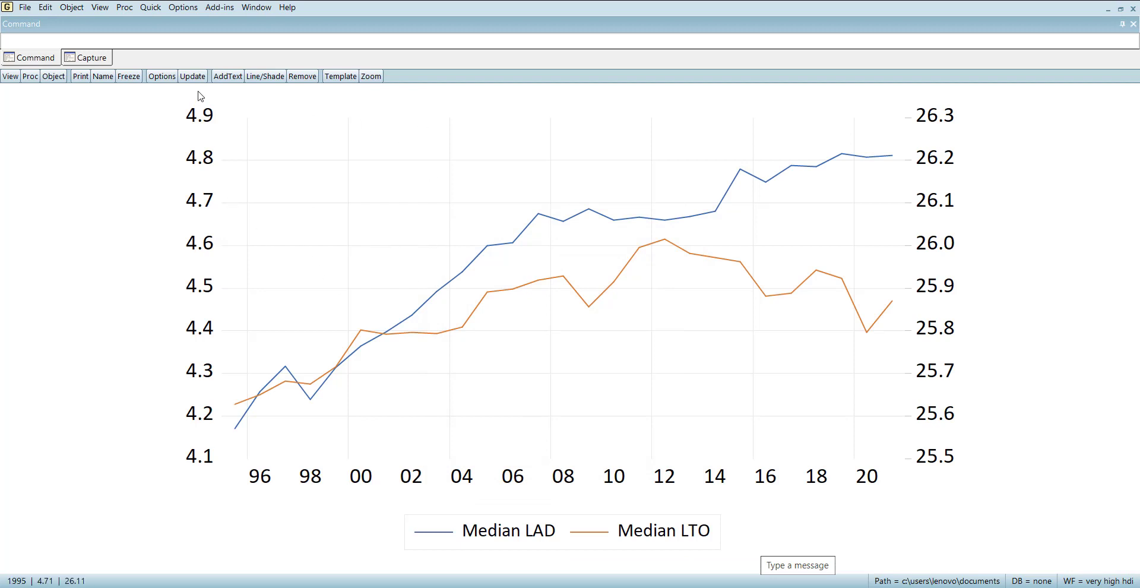
left_click(228, 78)
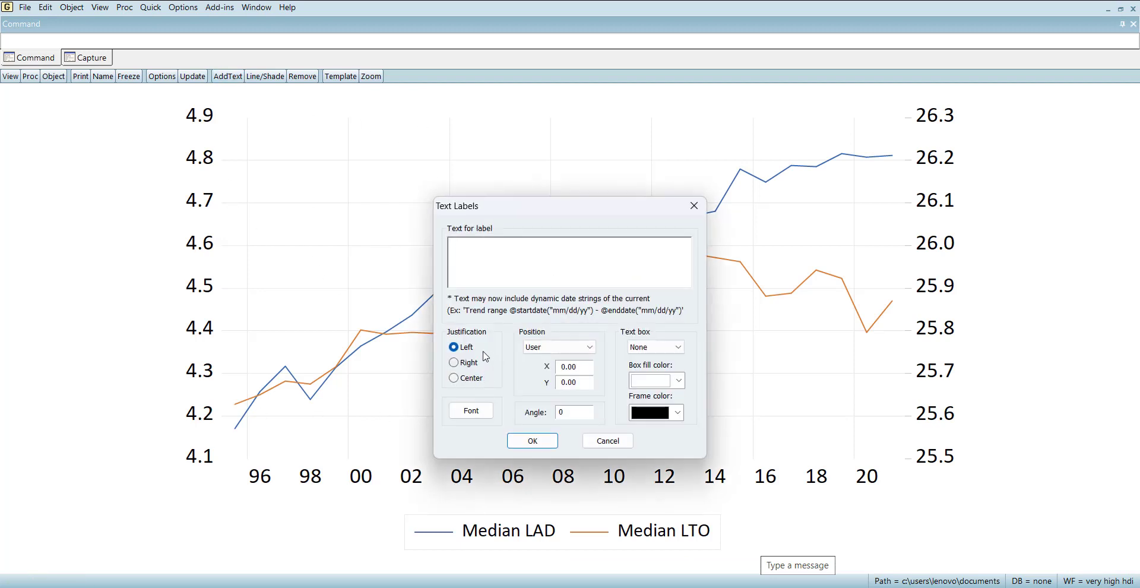
left_click(573, 350)
left_click(573, 368)
left_click(504, 270)
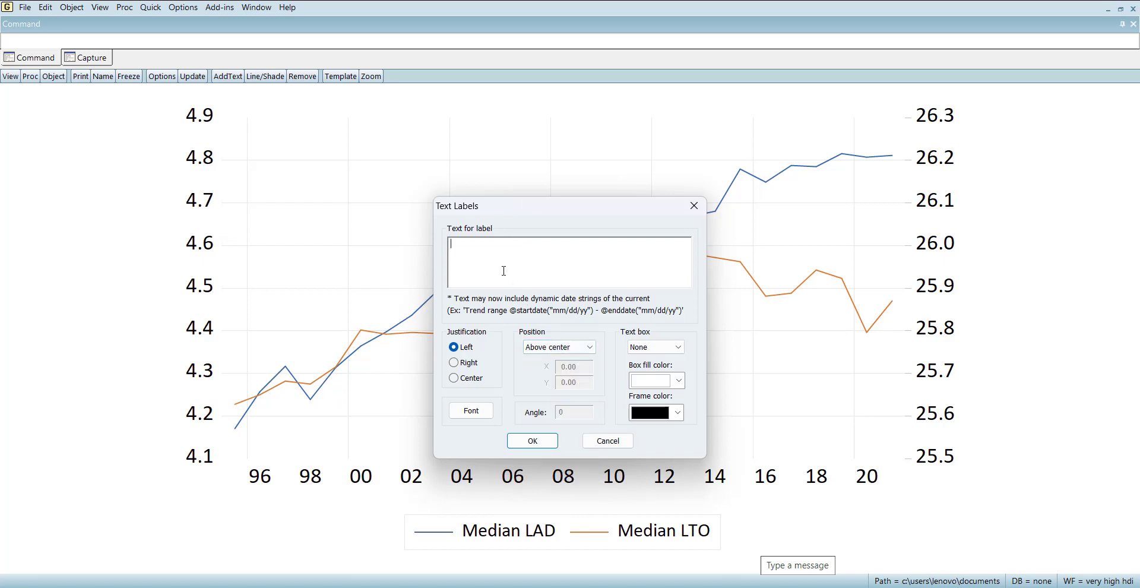
type("Line Plot of AD and TO")
left_click(533, 441)
Step: Add the label 'Aggregate Demand' in the Left - Rotated position
left_click(228, 76)
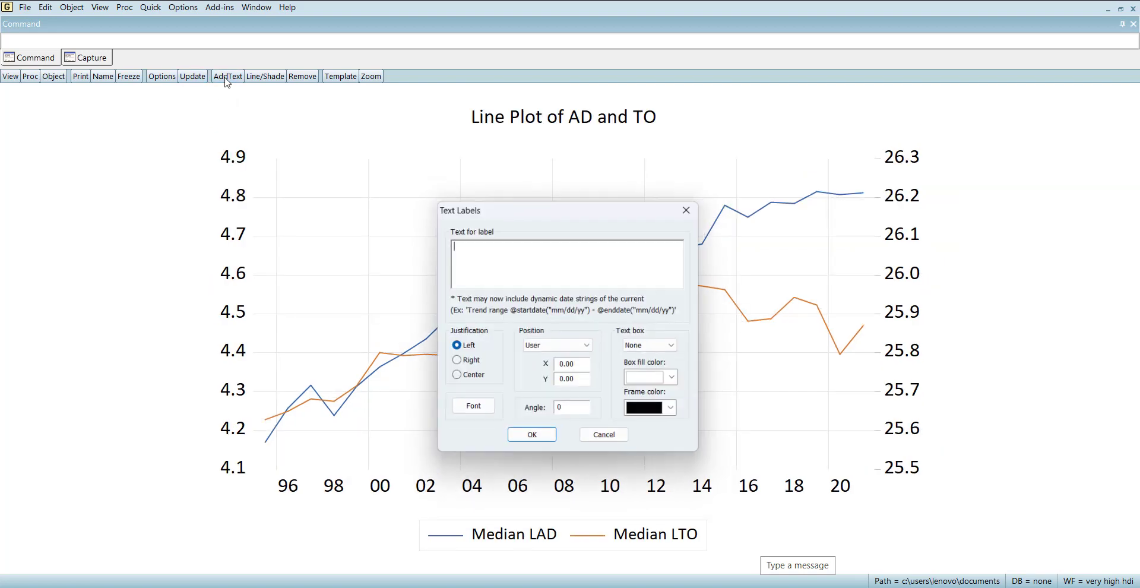
left_click(560, 350)
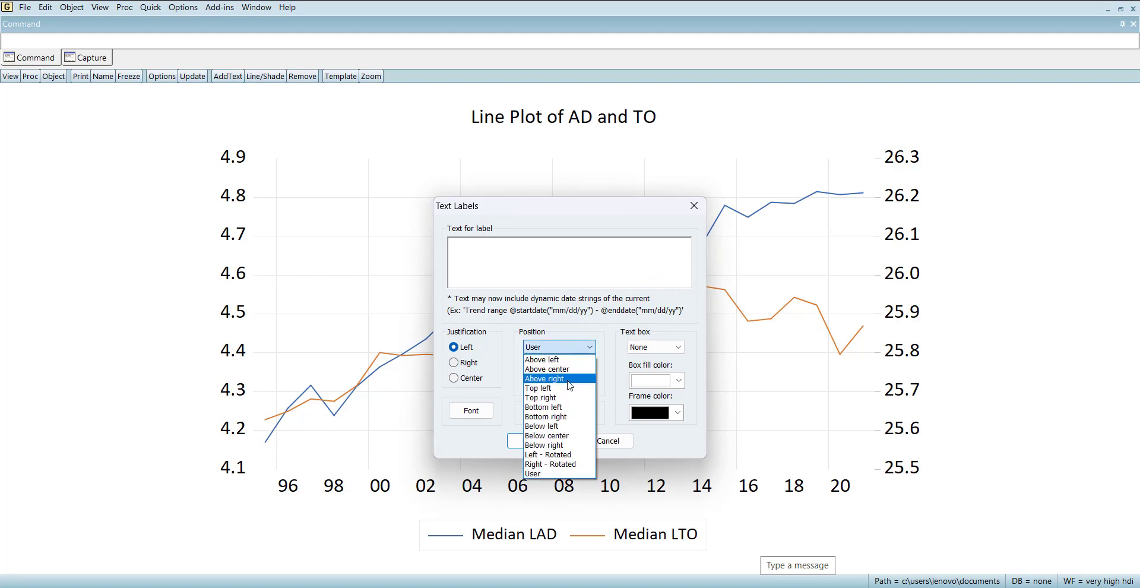
left_click(564, 459)
left_click(491, 265)
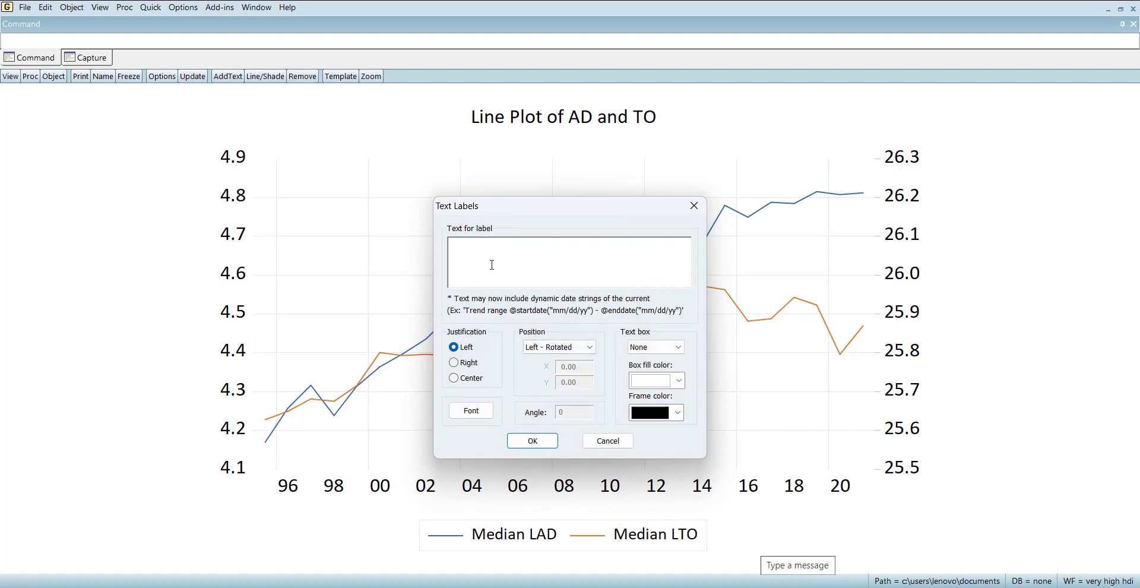
type("Aggregate Dme")
key("BackSpace")
type("emand")
left_click(526, 443)
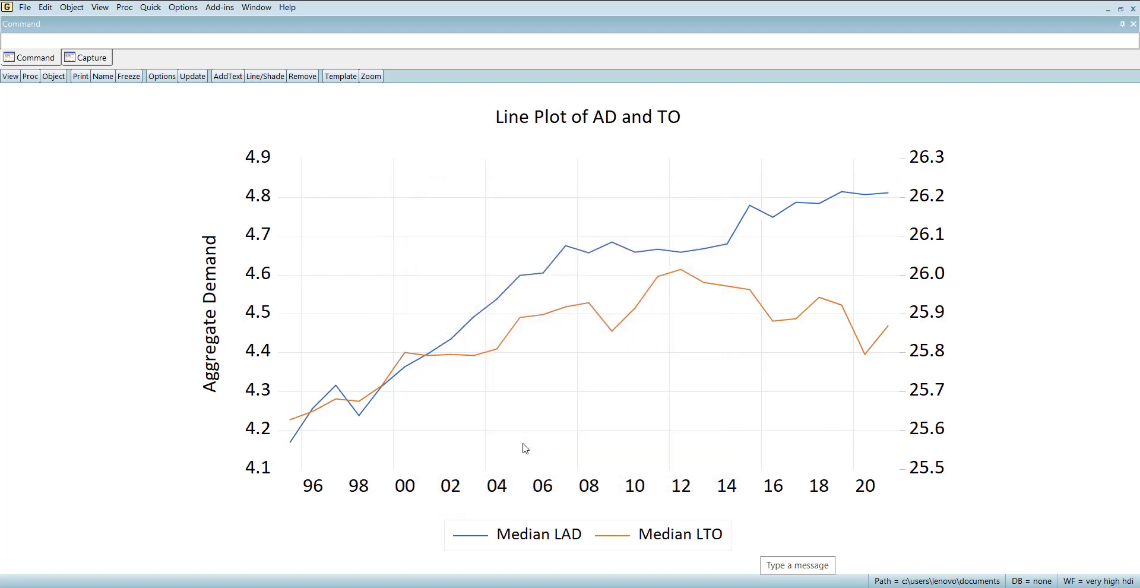
Step: Add the label 'Trade Openness' in the Right - Rotated position
left_click(228, 76)
left_click(558, 347)
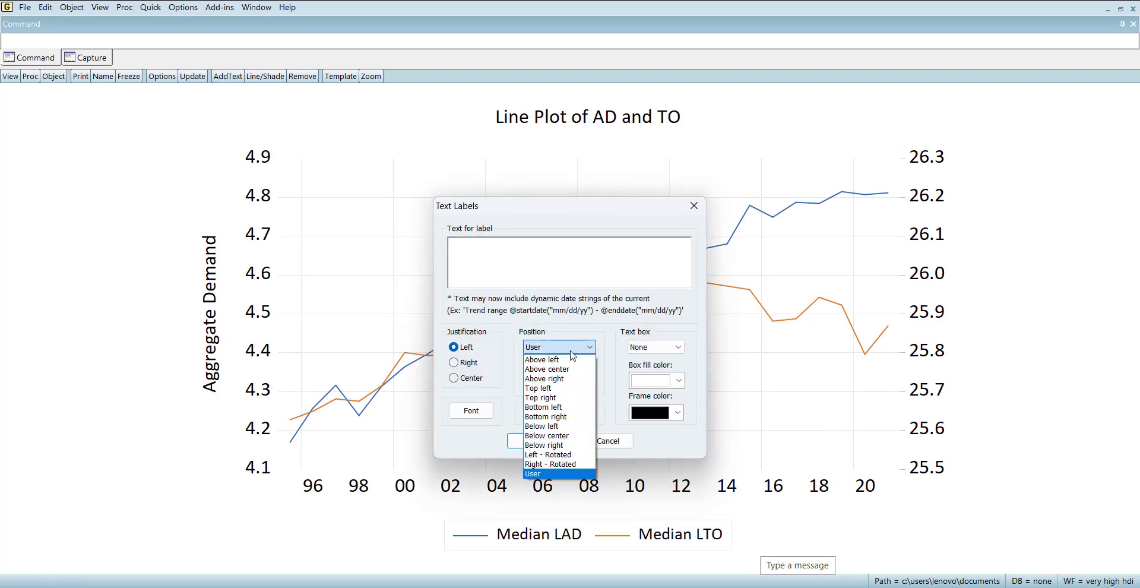
left_click(550, 464)
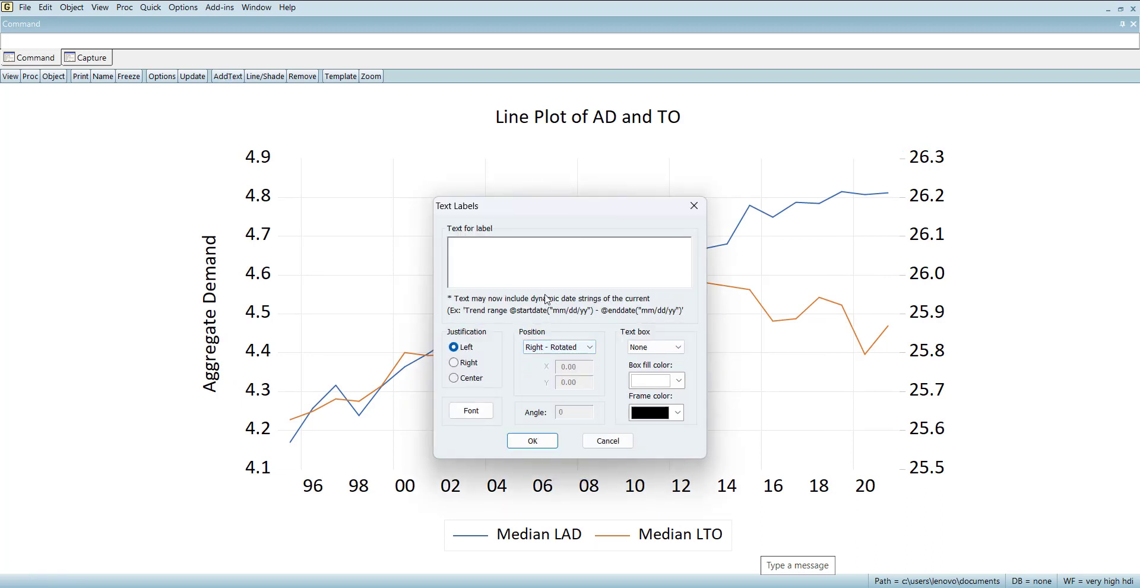
left_click(514, 264)
type("Trade Openness")
left_click(533, 441)
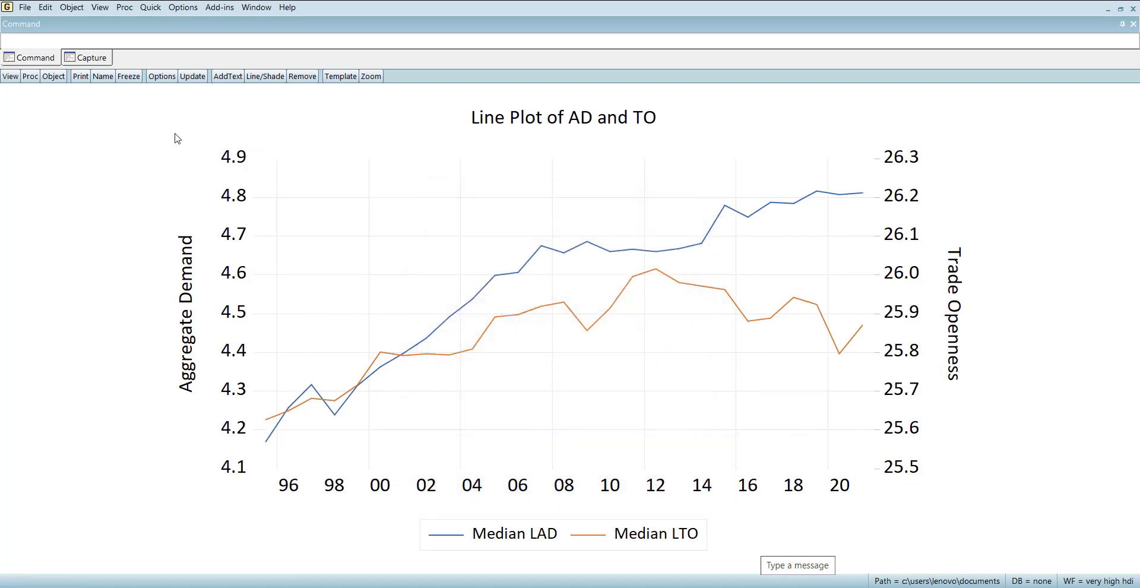
left_click(64, 78)
mouse_move(137, 202)
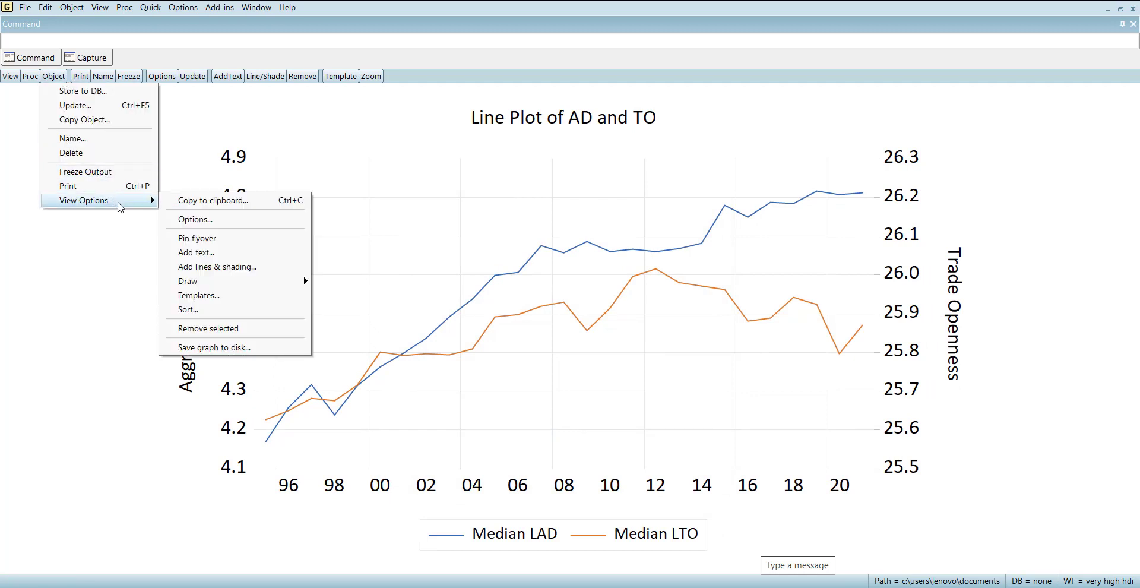